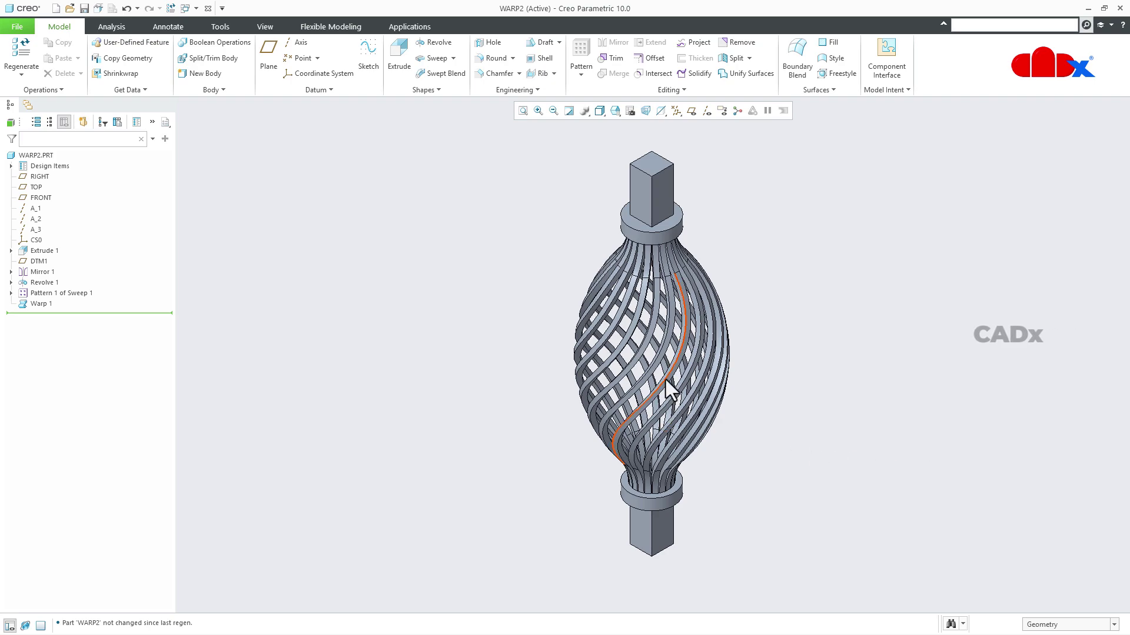
# Orbit the finished baluster to inspect it.
pyautogui.scroll(4, 663, 378)
pyautogui.moveTo(664, 373)
pyautogui.mouseDown(button='middle')
pyautogui.moveTo(661, 337)
pyautogui.moveTo(608, 337)
pyautogui.moveTo(714, 353)
pyautogui.moveTo(716, 363)
pyautogui.moveTo(673, 376)
pyautogui.moveTo(690, 375)
pyautogui.mouseUp(button='middle')
pyautogui.scroll(-5, 848, 409)
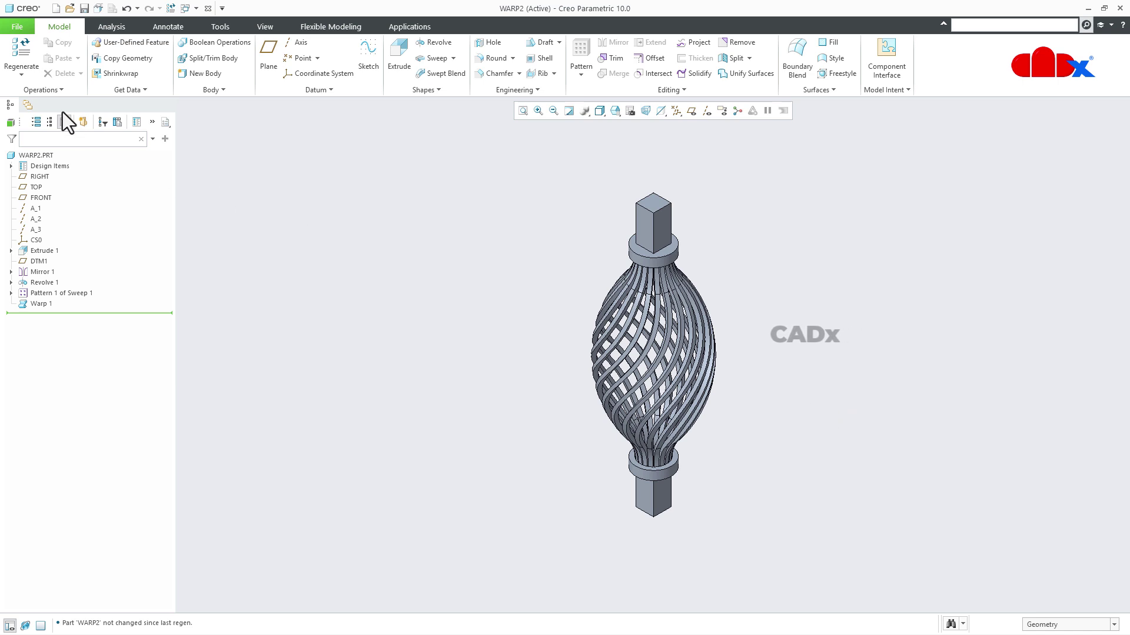
# Start a new solid part PRT0001 using the CADx_mmks_solid_part_abs template instead of the default.
pyautogui.click(55, 7)
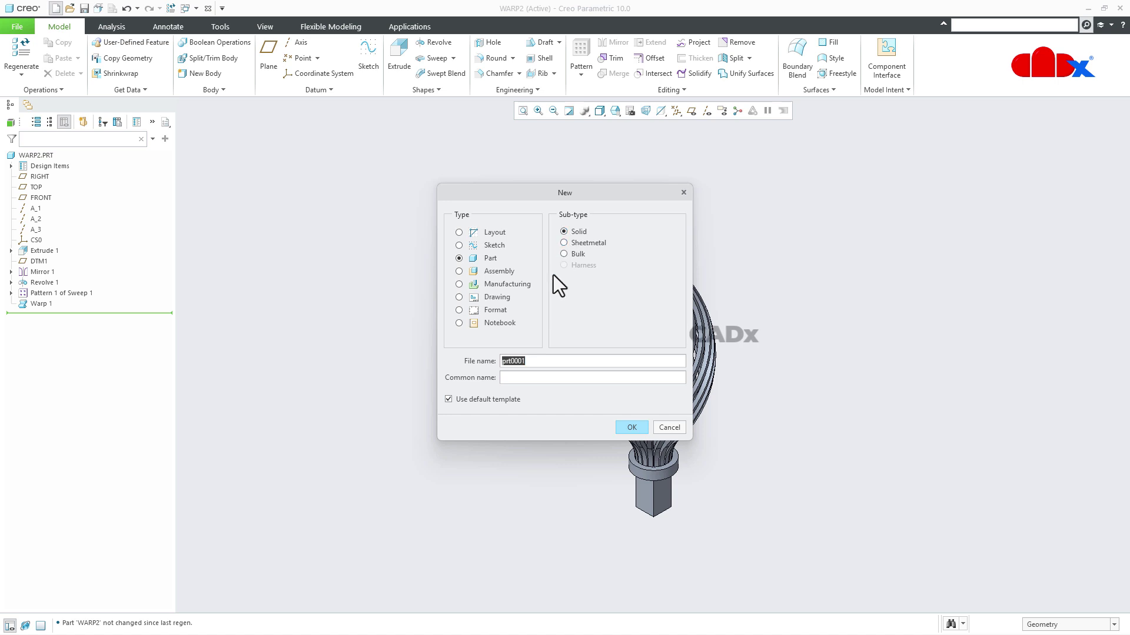
pyautogui.click(497, 401)
pyautogui.click(631, 427)
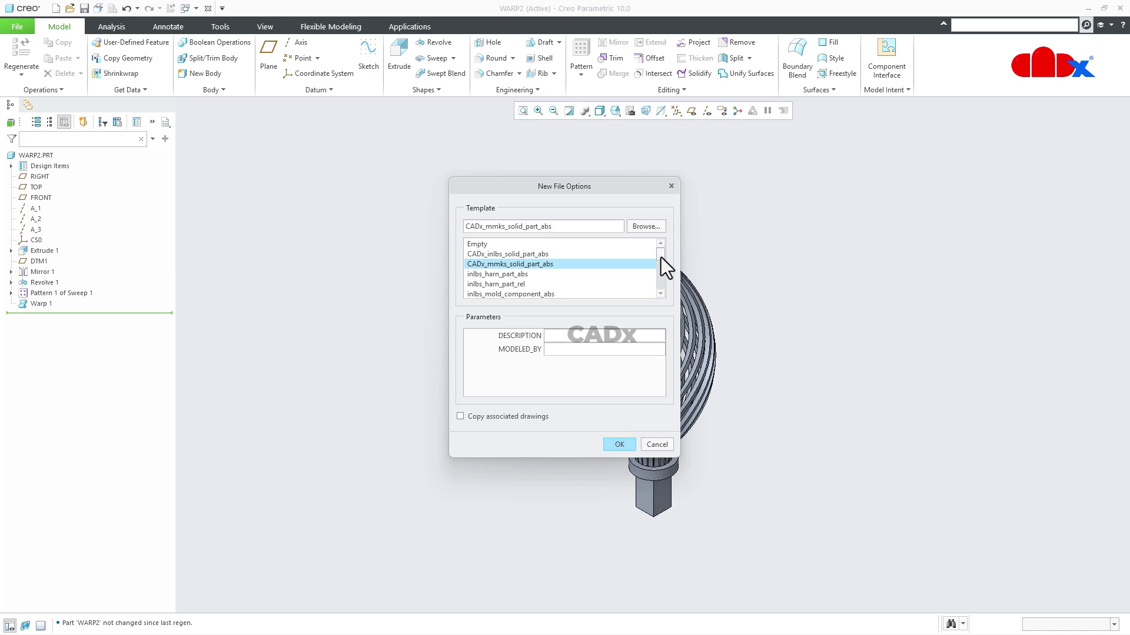
pyautogui.moveTo(662, 258); pyautogui.dragTo(662, 300)
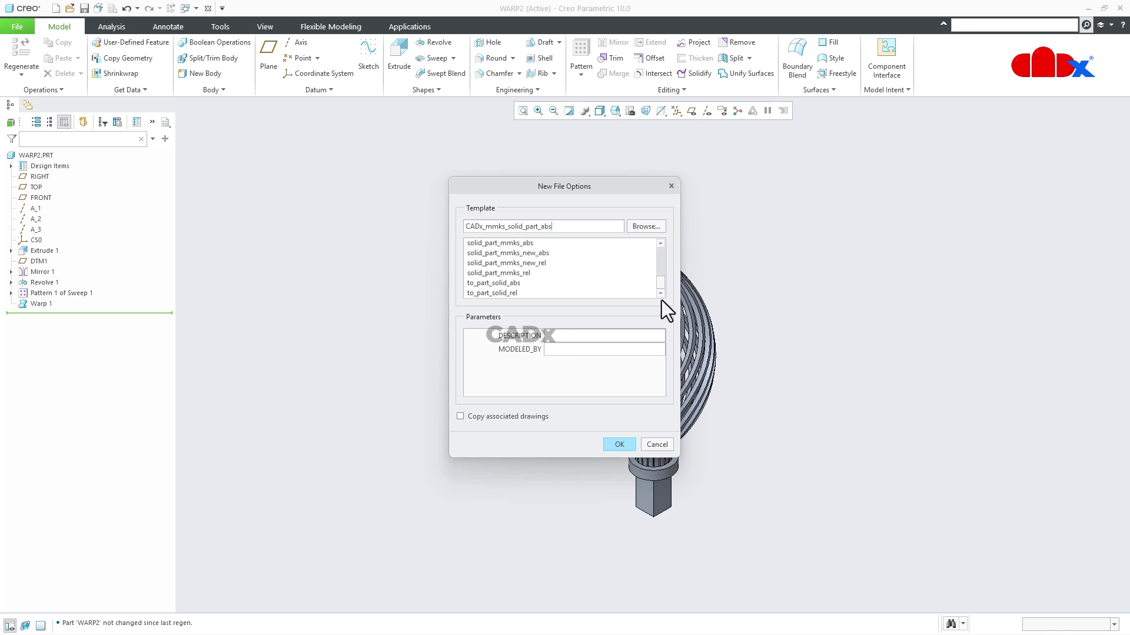
pyautogui.click(508, 274)
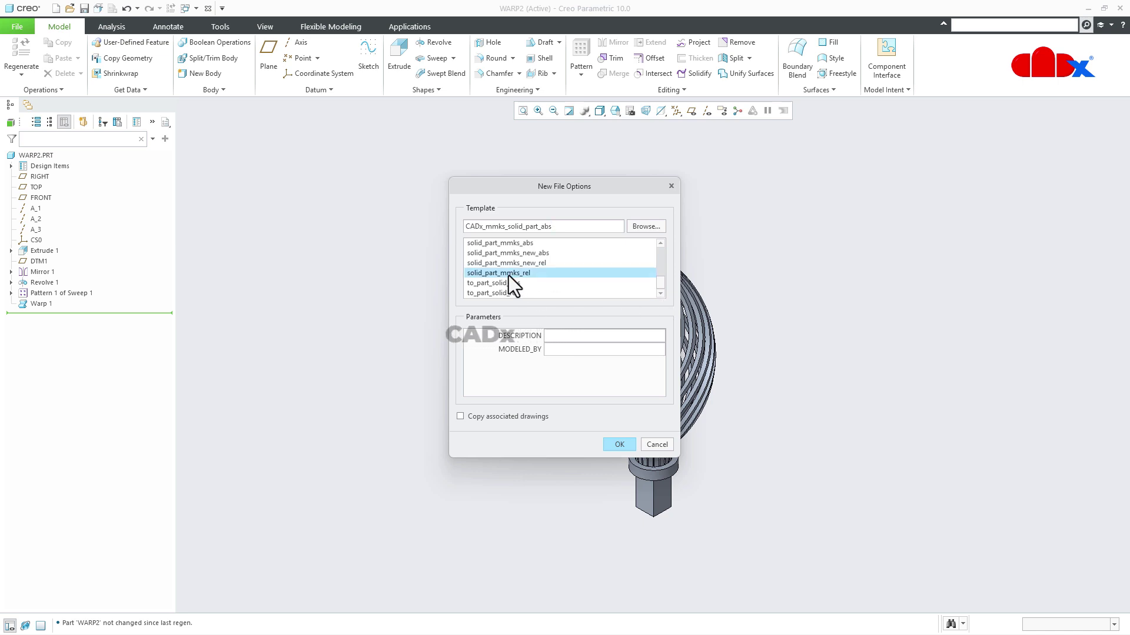
pyautogui.click(508, 264)
pyautogui.click(508, 254)
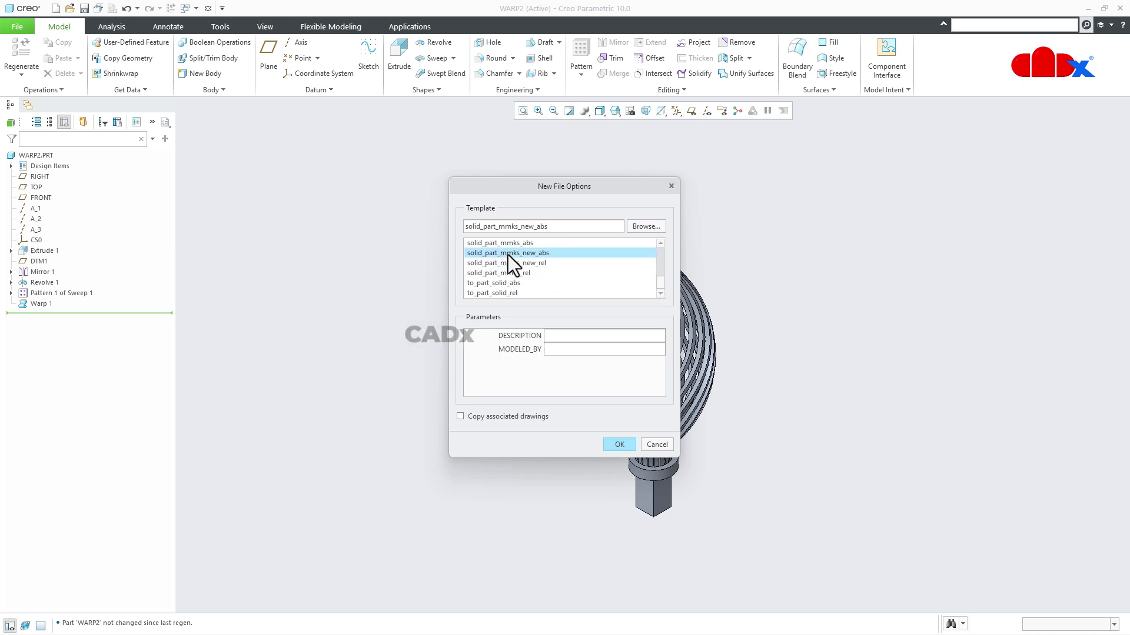
pyautogui.scroll(5, 563, 267)
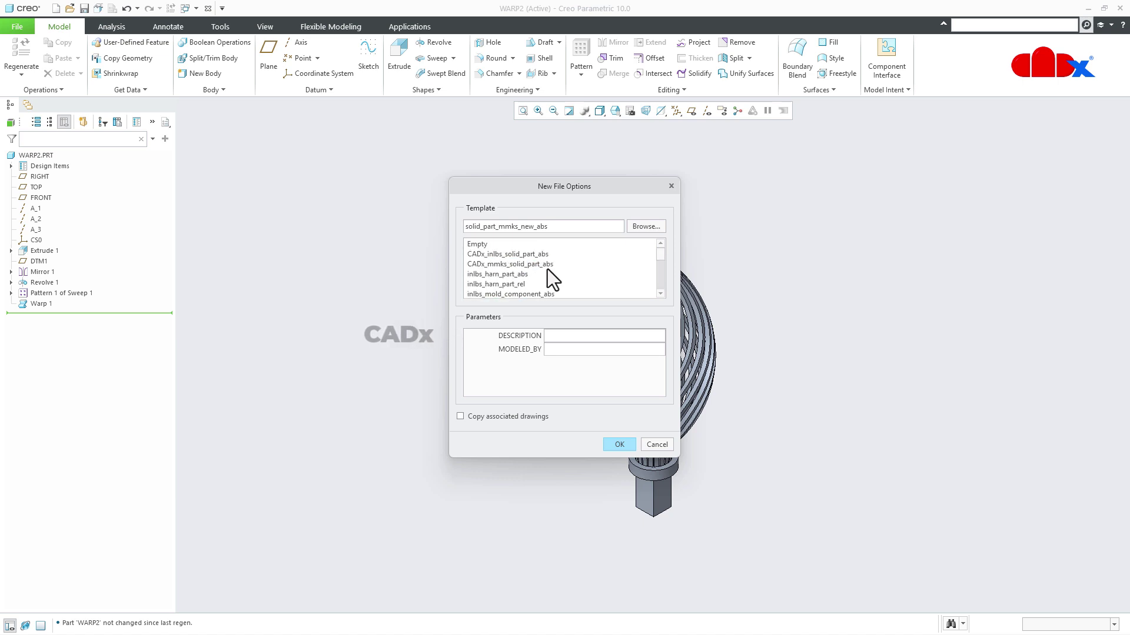
pyautogui.click(509, 263)
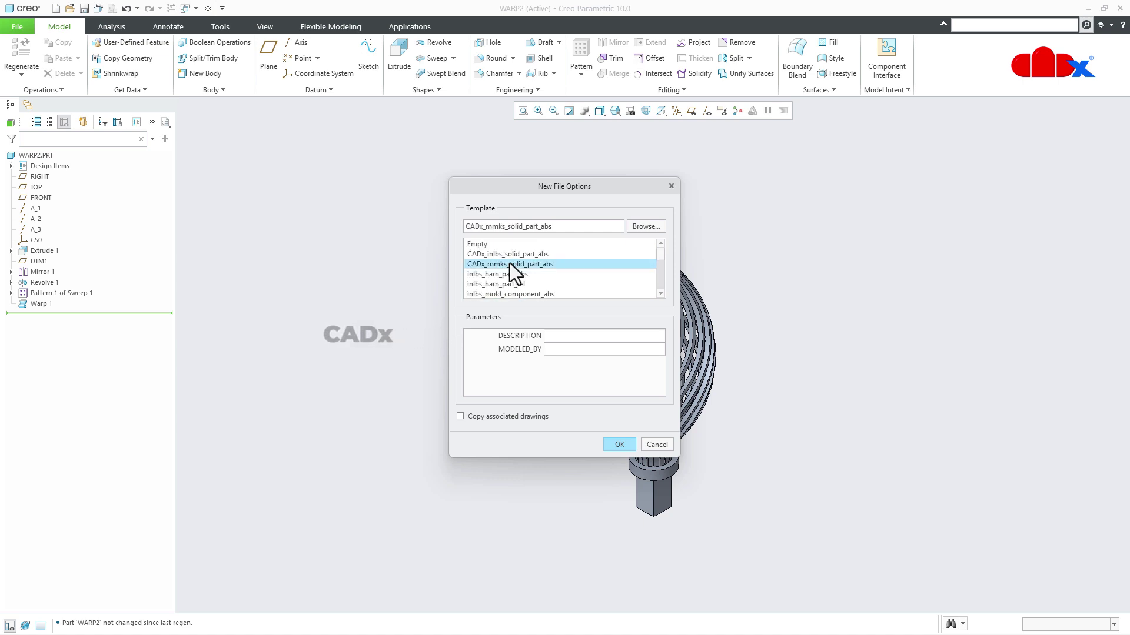
# Create the part and begin a revolve sketched on the FRONT plane, viewed flat-on.
pyautogui.click(619, 444)
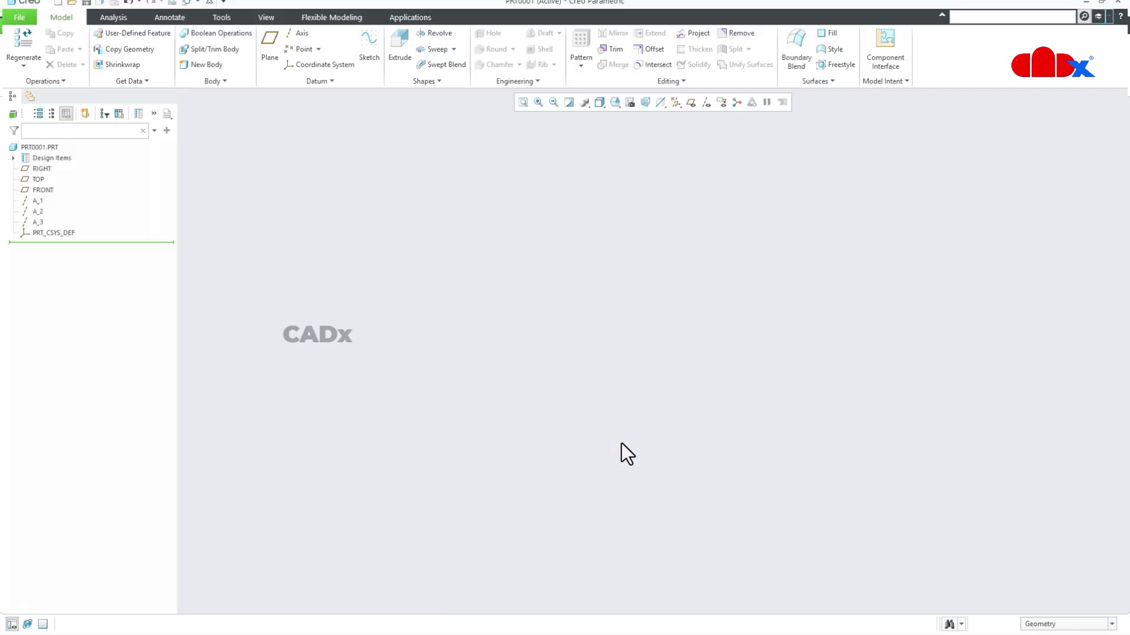
pyautogui.click(690, 114)
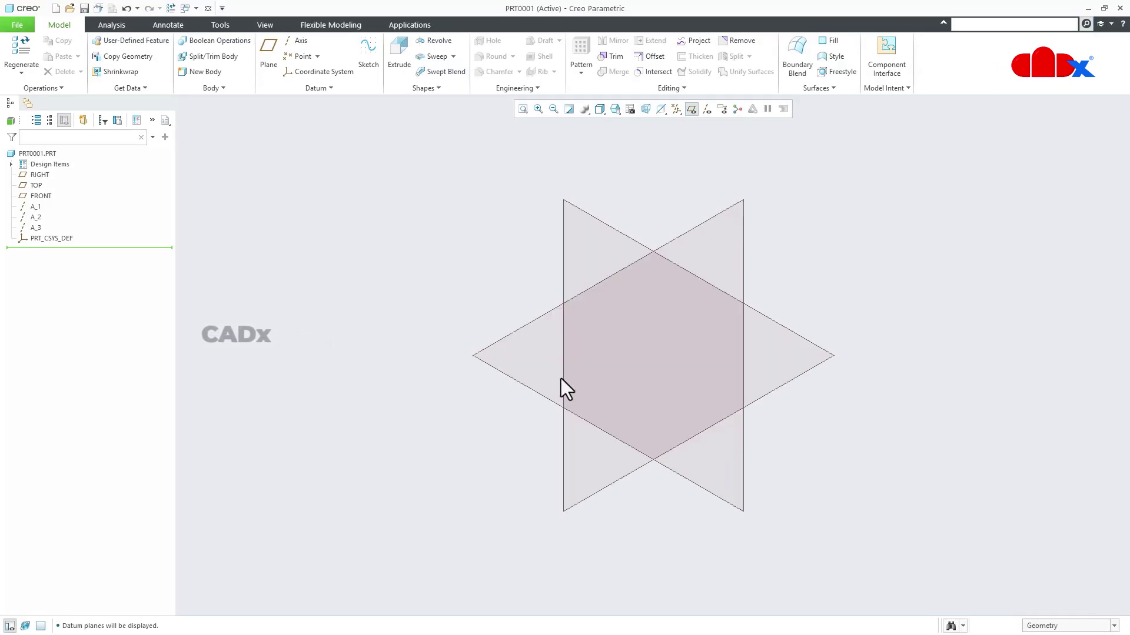
pyautogui.click(439, 42)
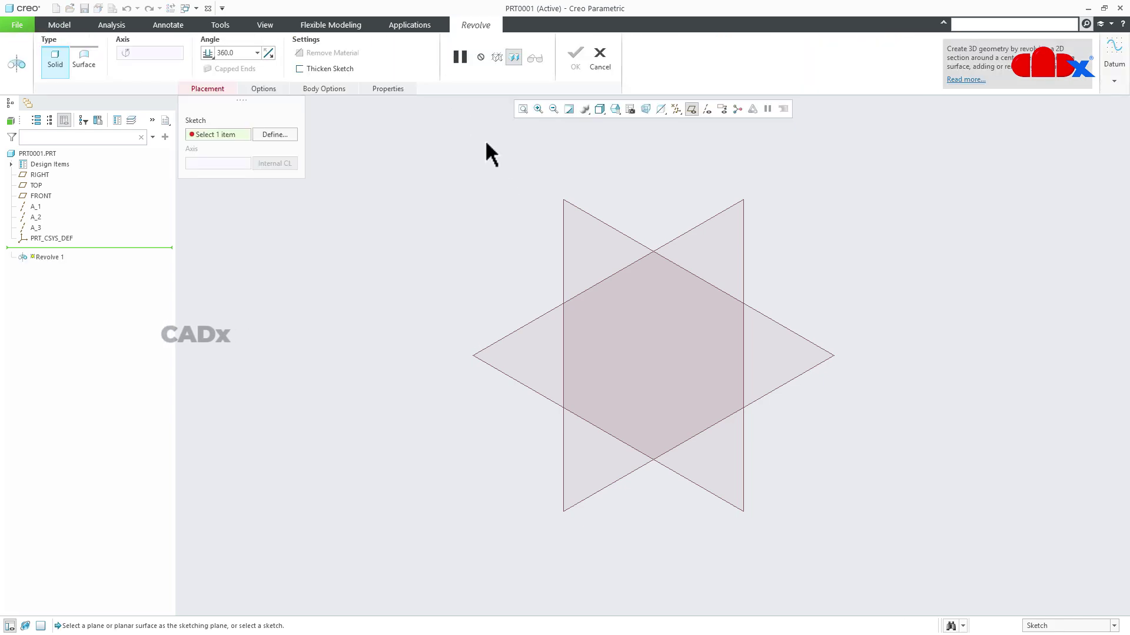
pyautogui.click(566, 240)
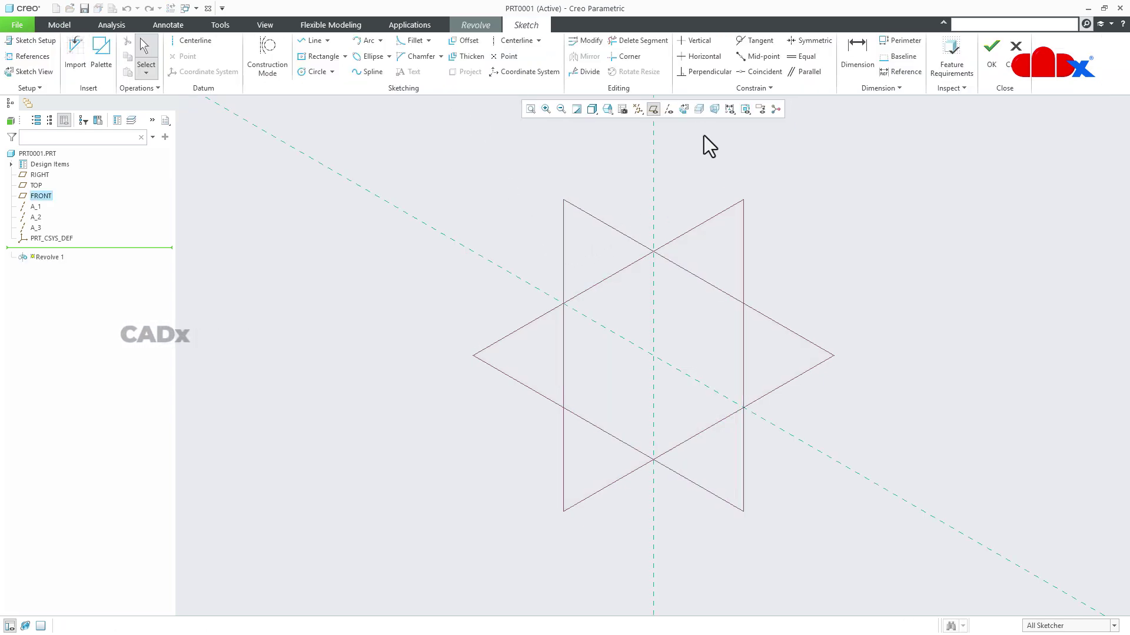
pyautogui.click(684, 109)
pyautogui.click(653, 110)
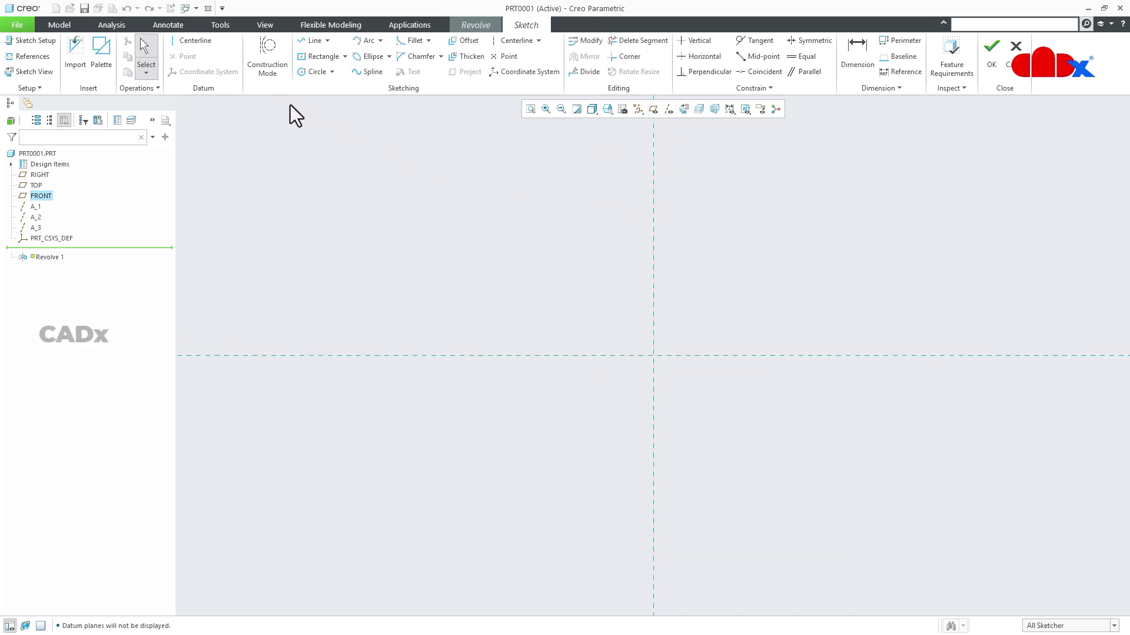
# Draw a vertical centerline along the axis.
pyautogui.click(190, 40)
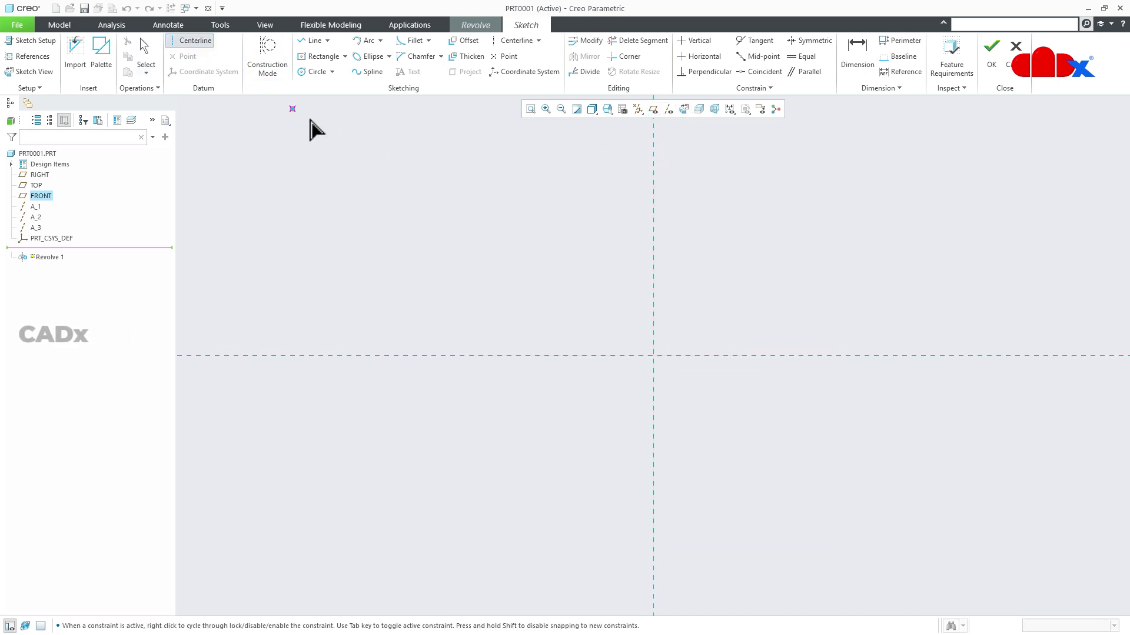
pyautogui.click(653, 209)
pyautogui.click(662, 315)
pyautogui.middleClick(745, 324)
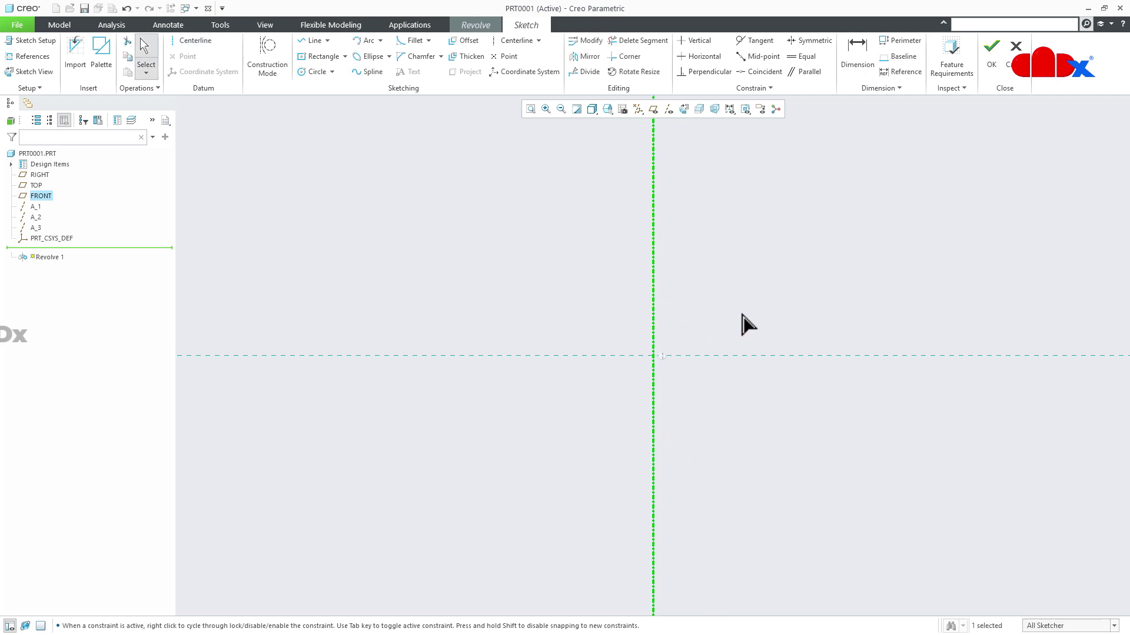
# Draw a rectangle at the centerline and mirror it about the horizontal centerline.
pyautogui.rightClick(745, 324)
pyautogui.click(771, 334)
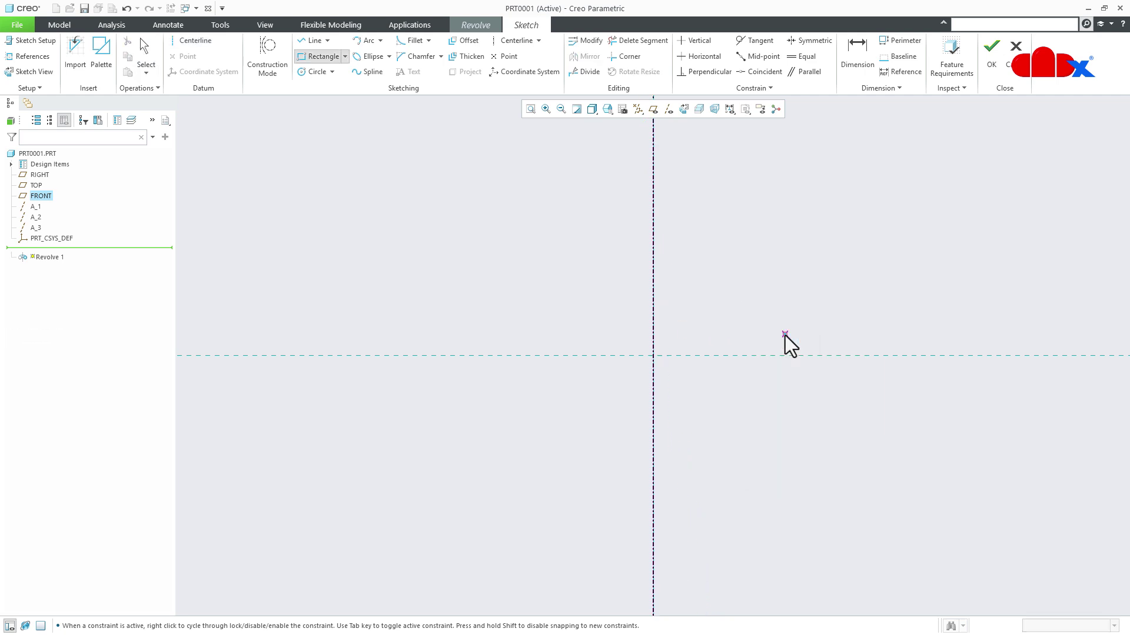
pyautogui.click(654, 432)
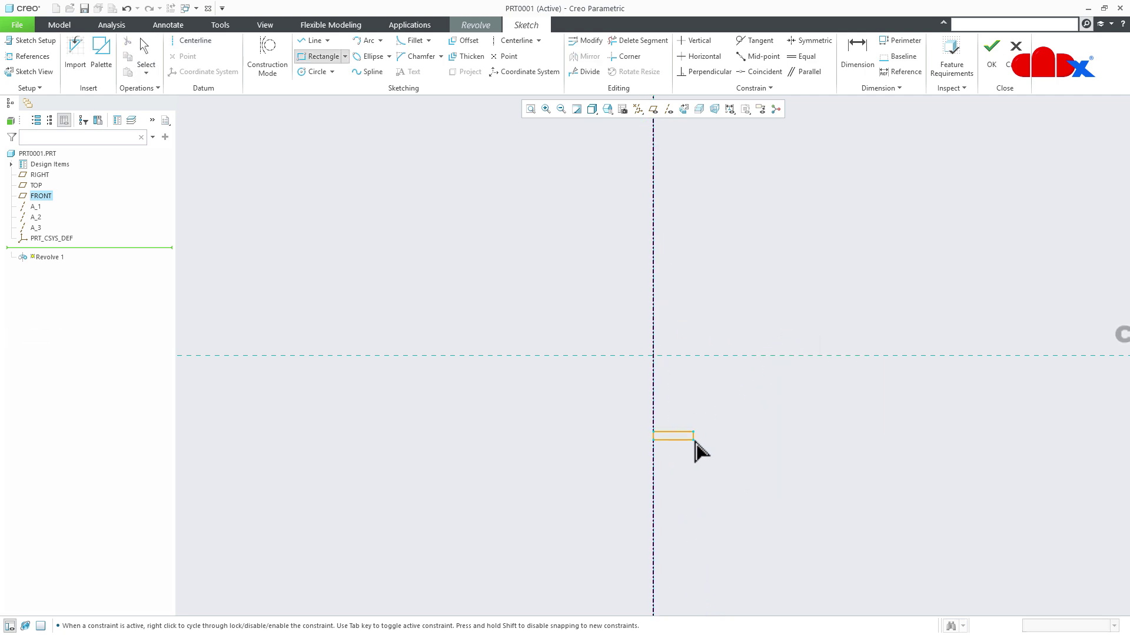
pyautogui.click(768, 449)
pyautogui.middleClick(767, 446)
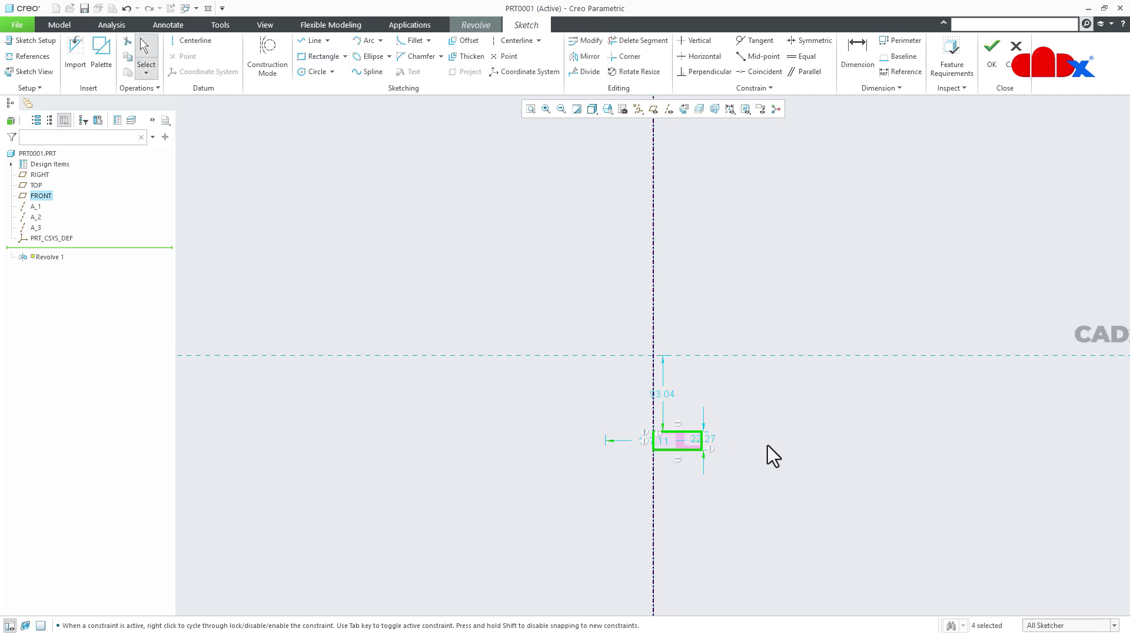
pyautogui.click(586, 57)
pyautogui.click(697, 357)
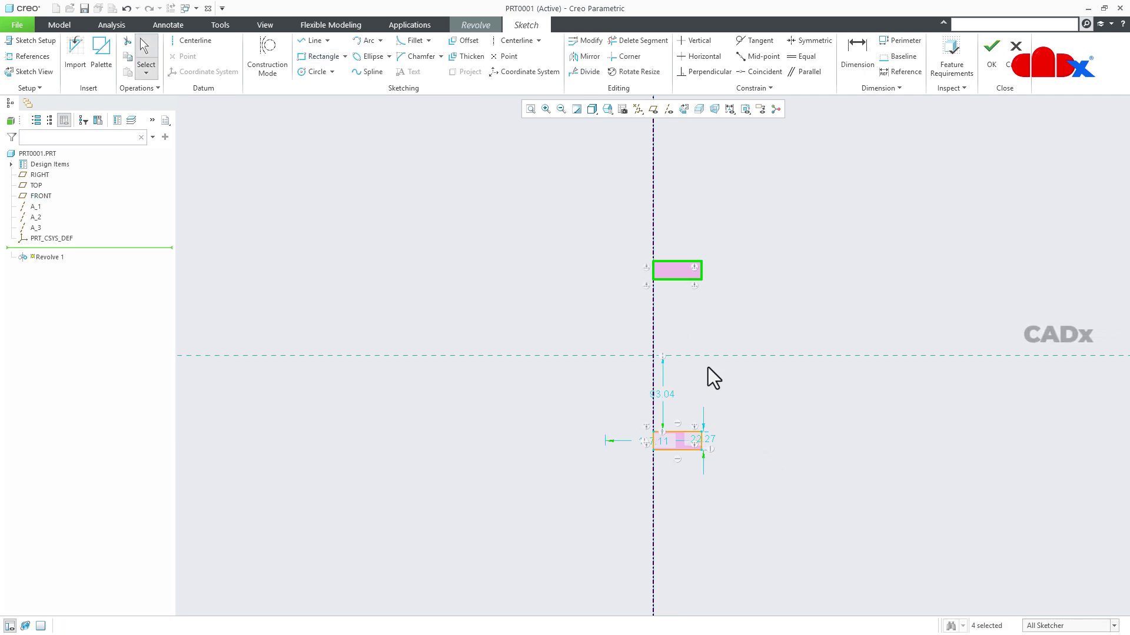
# Dimension the rectangles: 100 gap, 20 width and 5 height.
pyautogui.rightClick(757, 404)
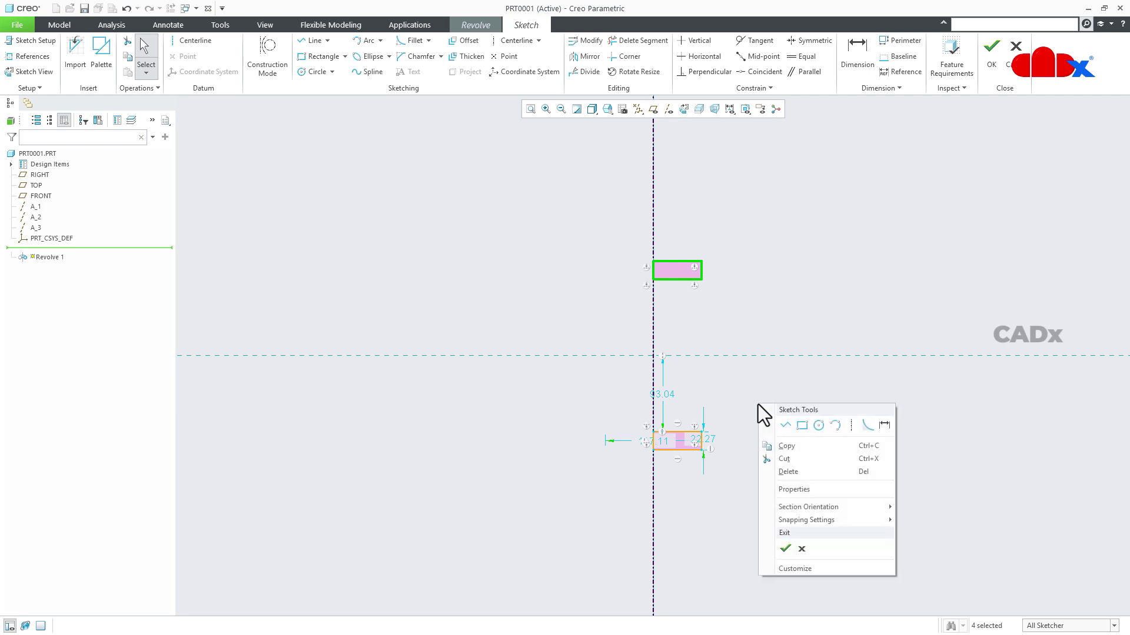
pyautogui.click(890, 427)
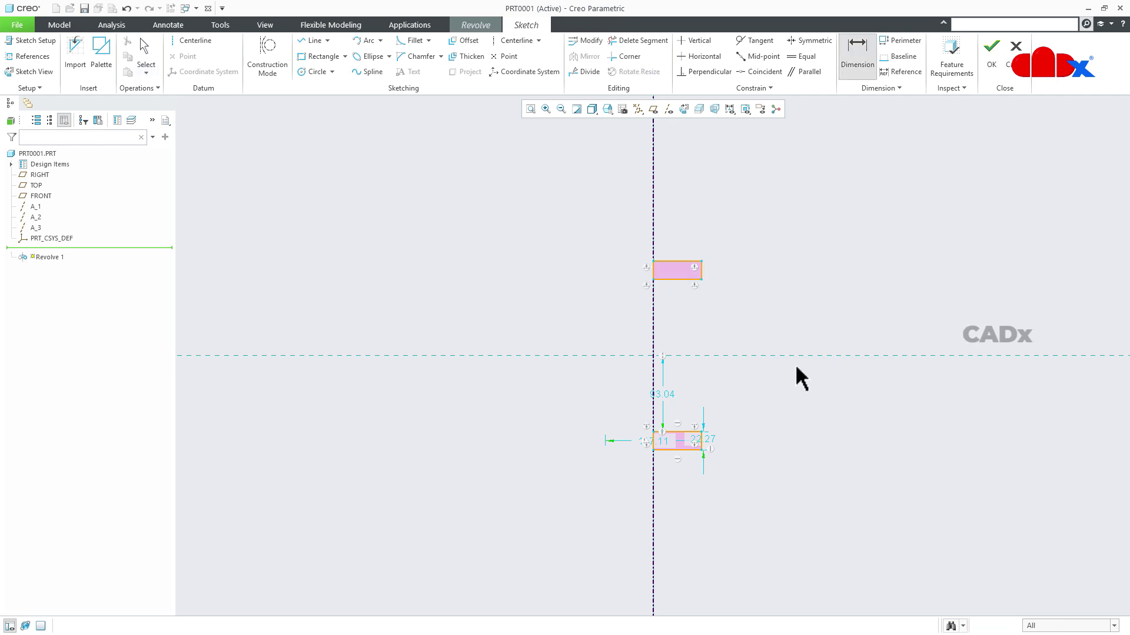
pyautogui.click(687, 432)
pyautogui.middleClick(739, 383)
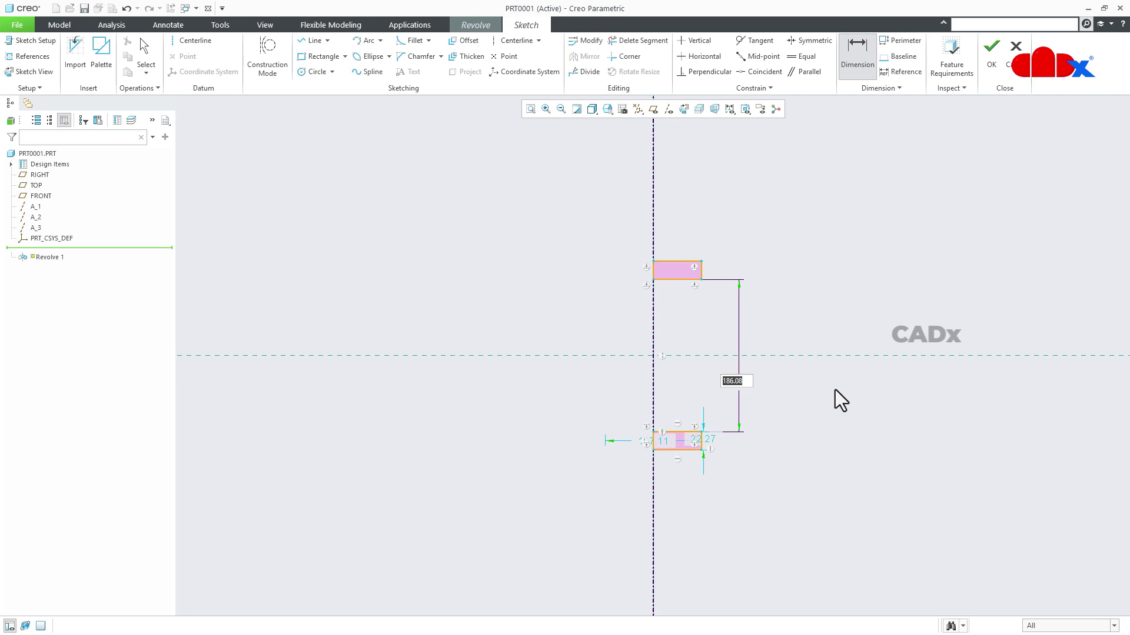
pyautogui.write('100')
pyautogui.press('Return')
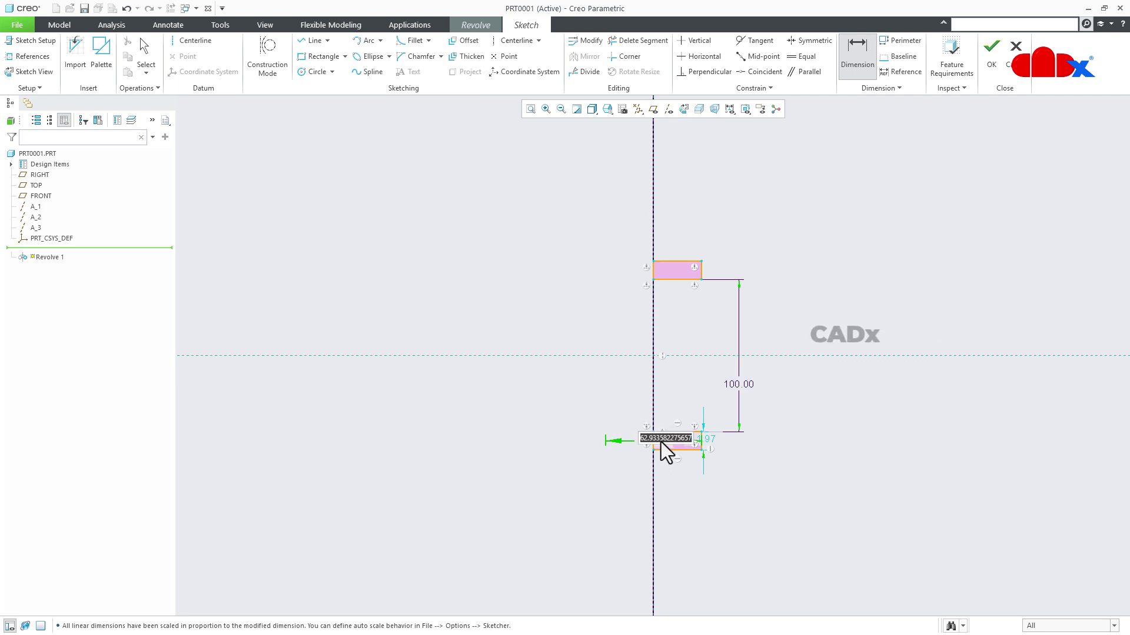
pyautogui.write('20')
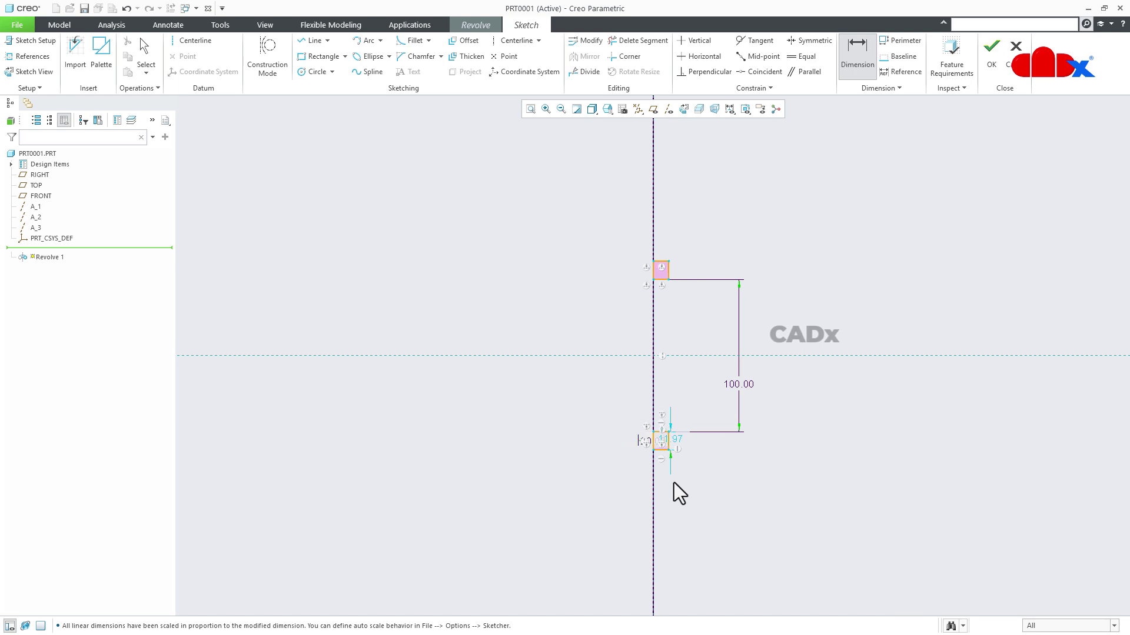
pyautogui.press('Return')
pyautogui.scroll(5, 670, 459)
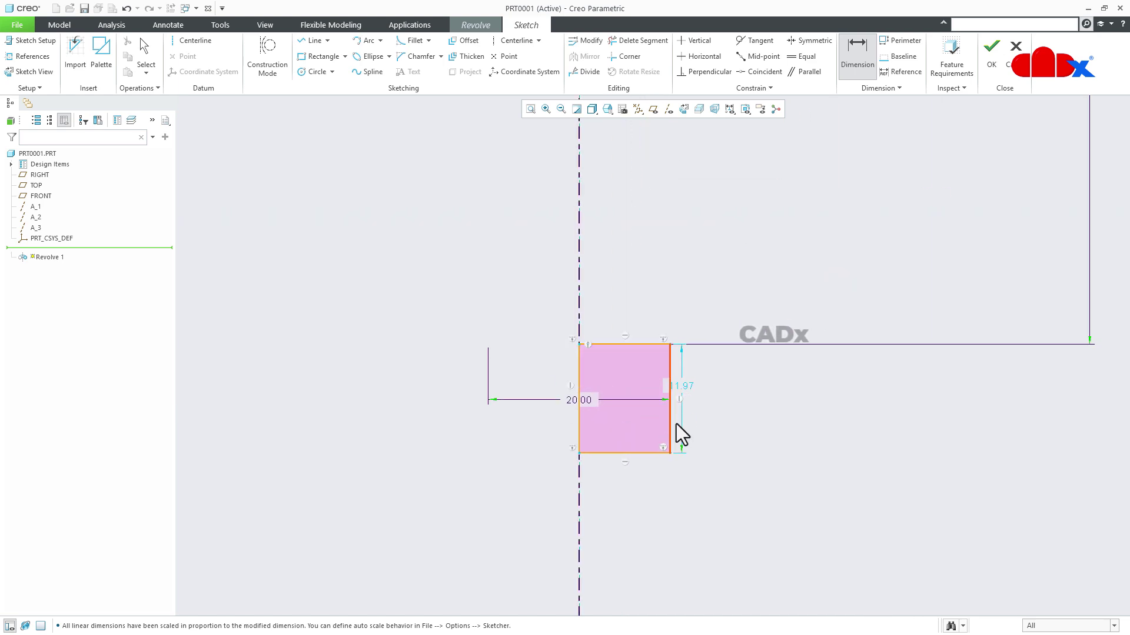
pyautogui.doubleClick(684, 389)
pyautogui.write('5')
pyautogui.press('Return')
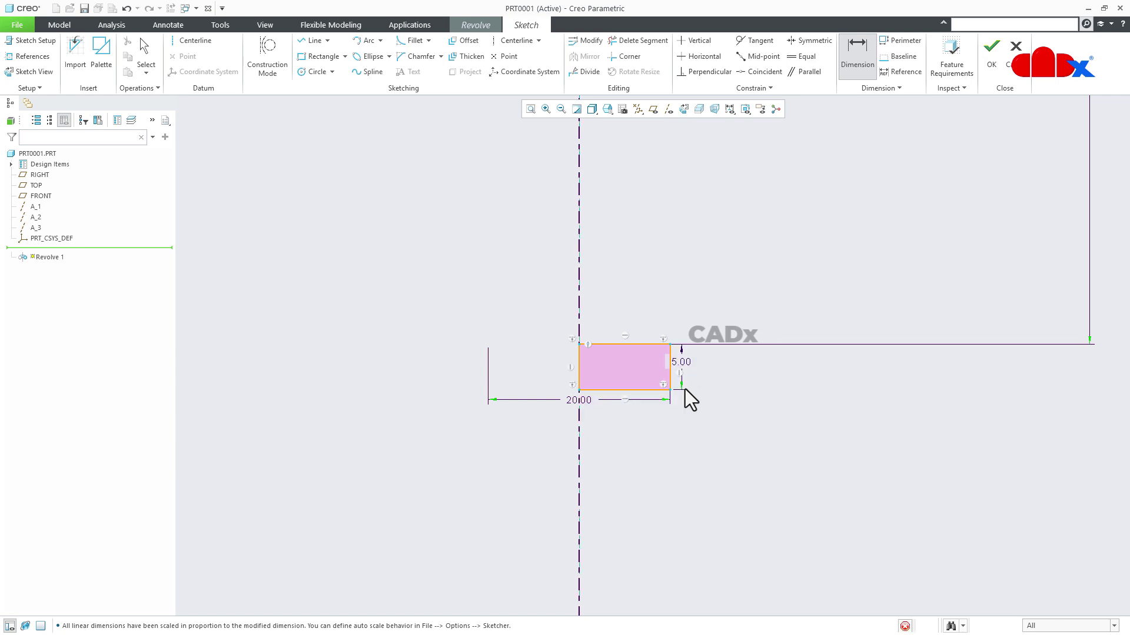
pyautogui.scroll(-3, 718, 465)
pyautogui.scroll(-3, 718, 471)
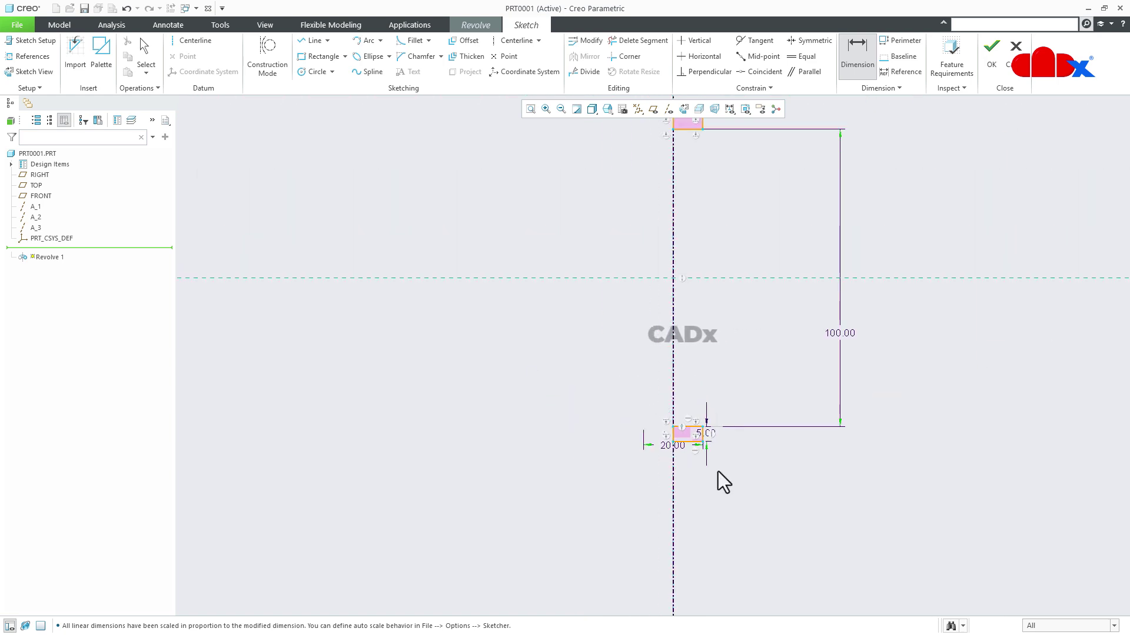
# Accept the sketch and complete the revolve into two discs.
pyautogui.click(989, 64)
pyautogui.click(577, 58)
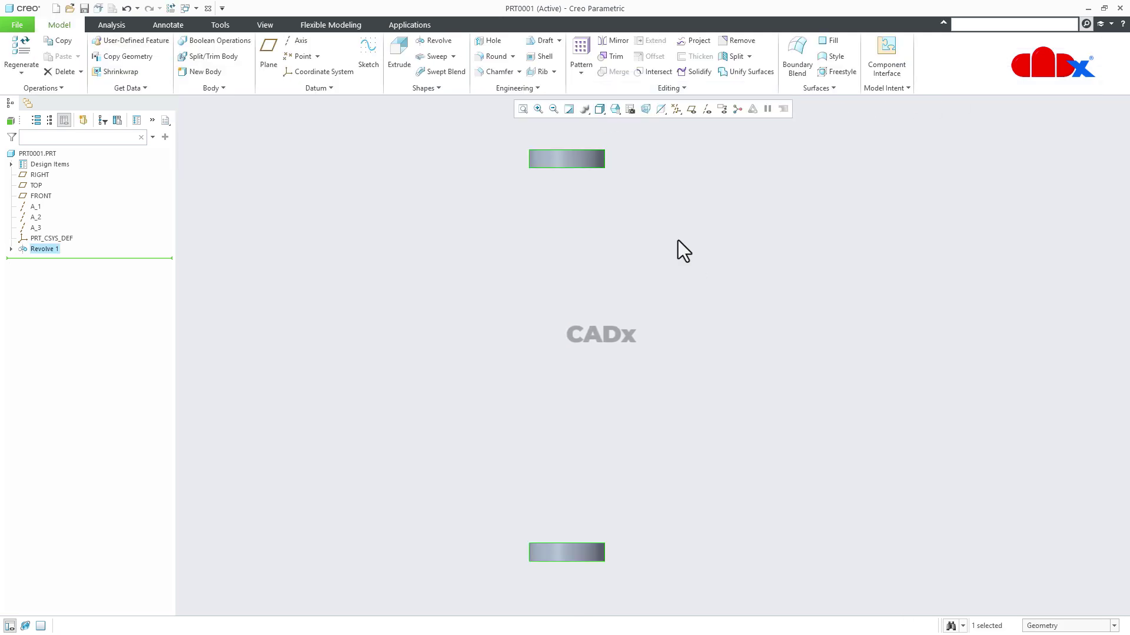
pyautogui.hotkey('ctrl', 'd')
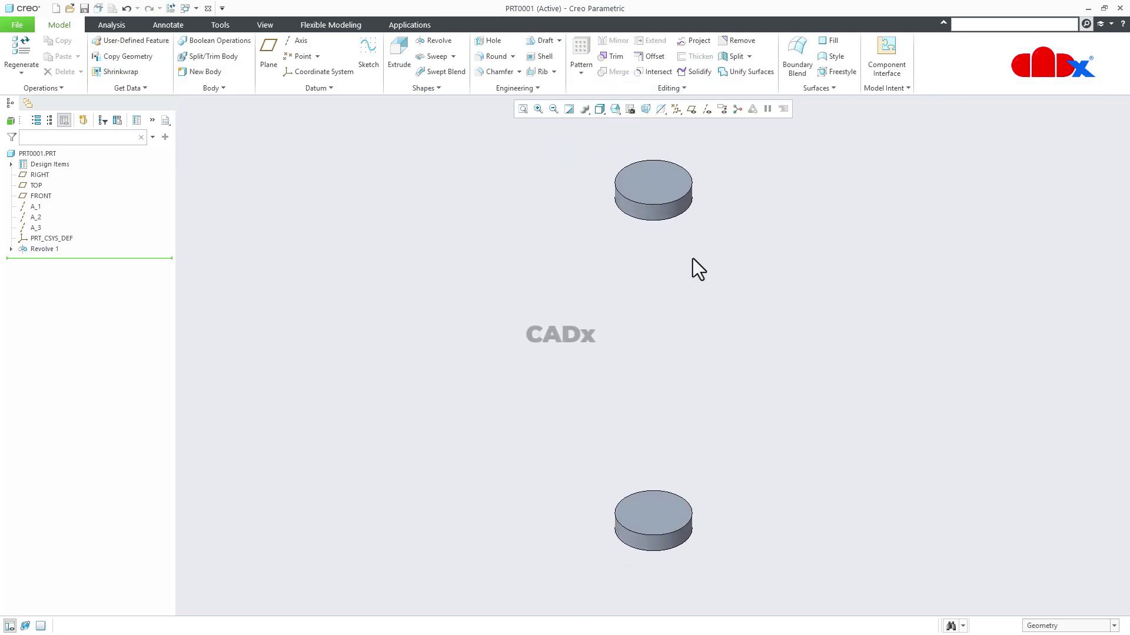
# For a new extrusion, sketch a centred rectangle on the bottom disc's face.
pyautogui.click(397, 66)
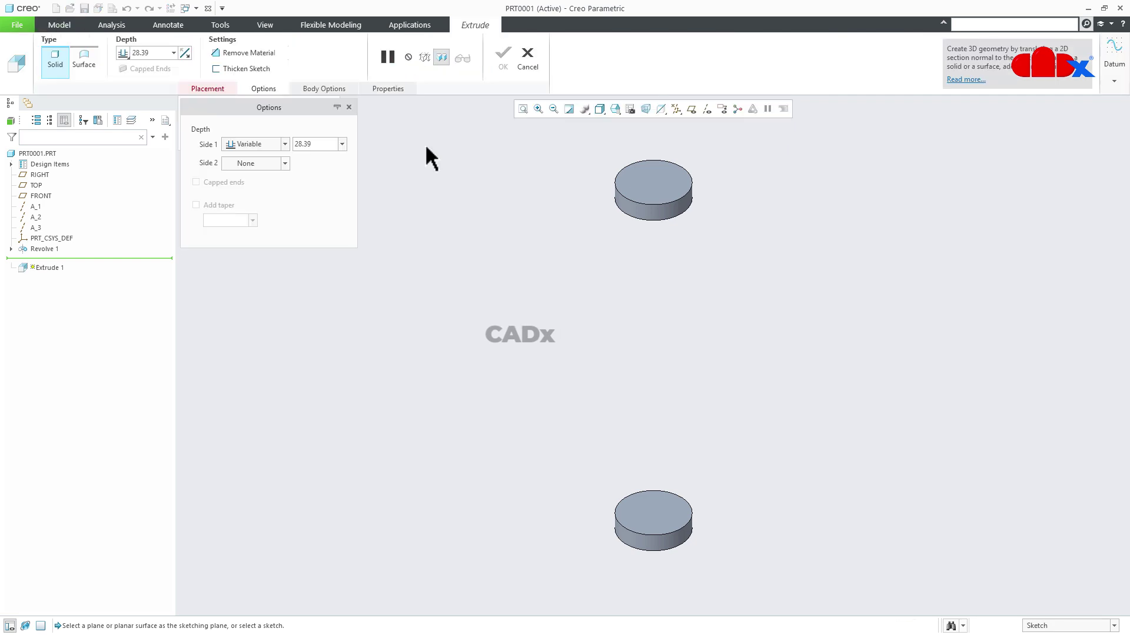
pyautogui.click(650, 511)
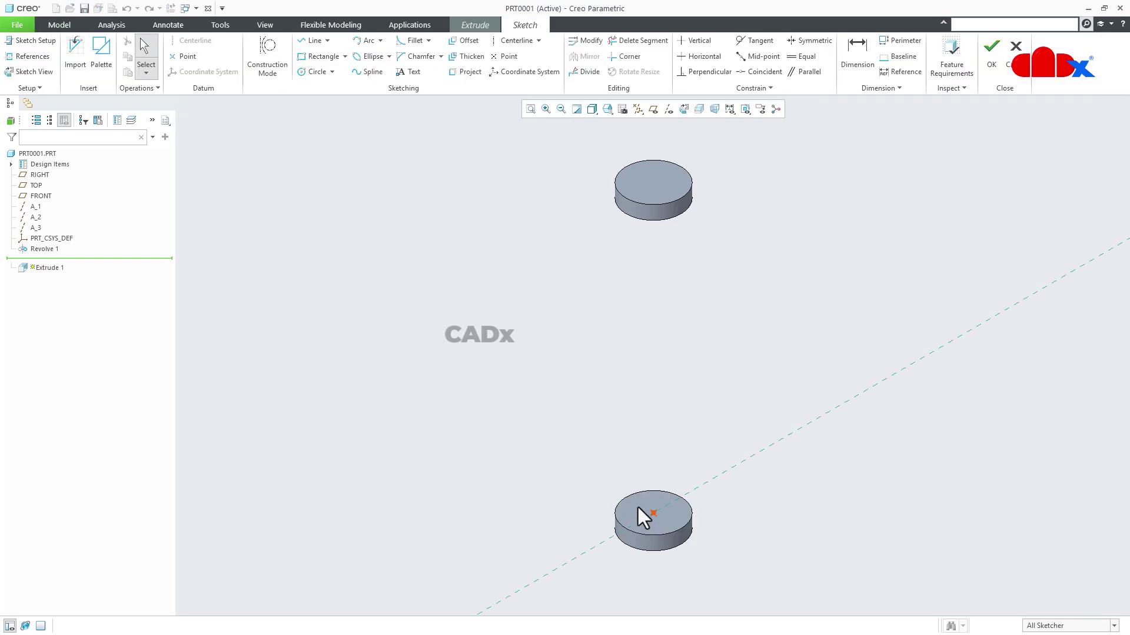
pyautogui.click(345, 57)
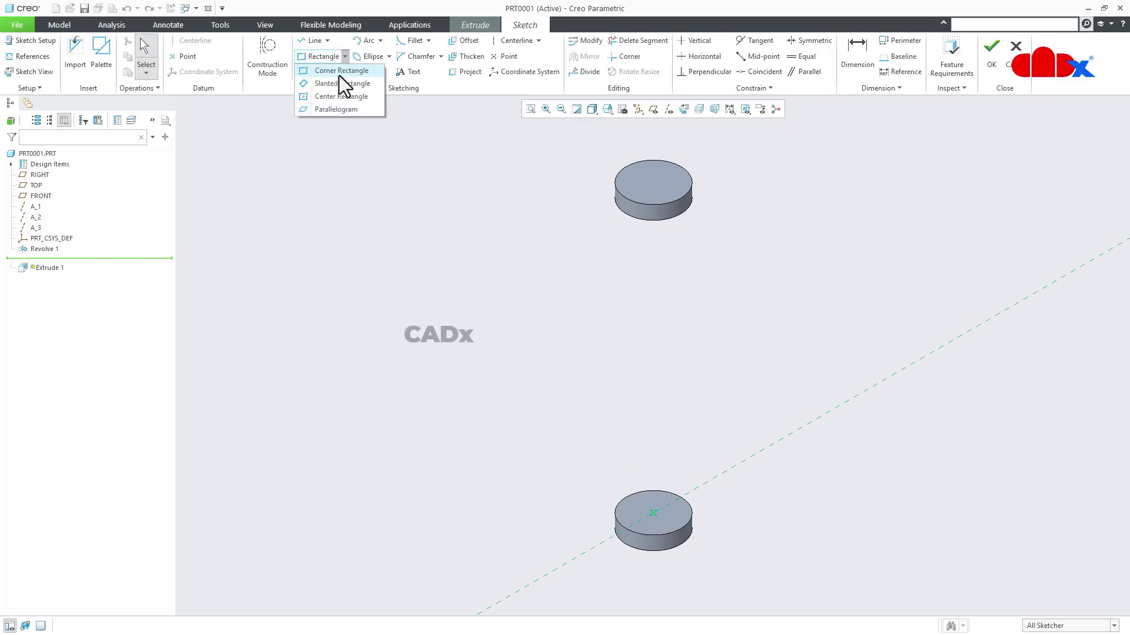
pyautogui.click(328, 95)
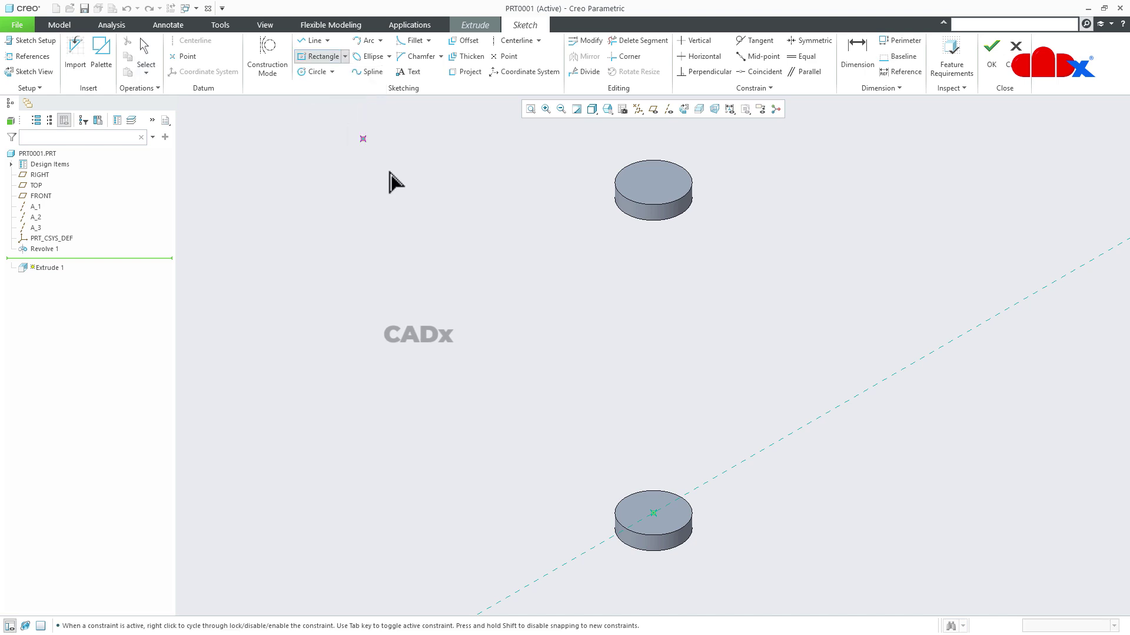
pyautogui.click(653, 514)
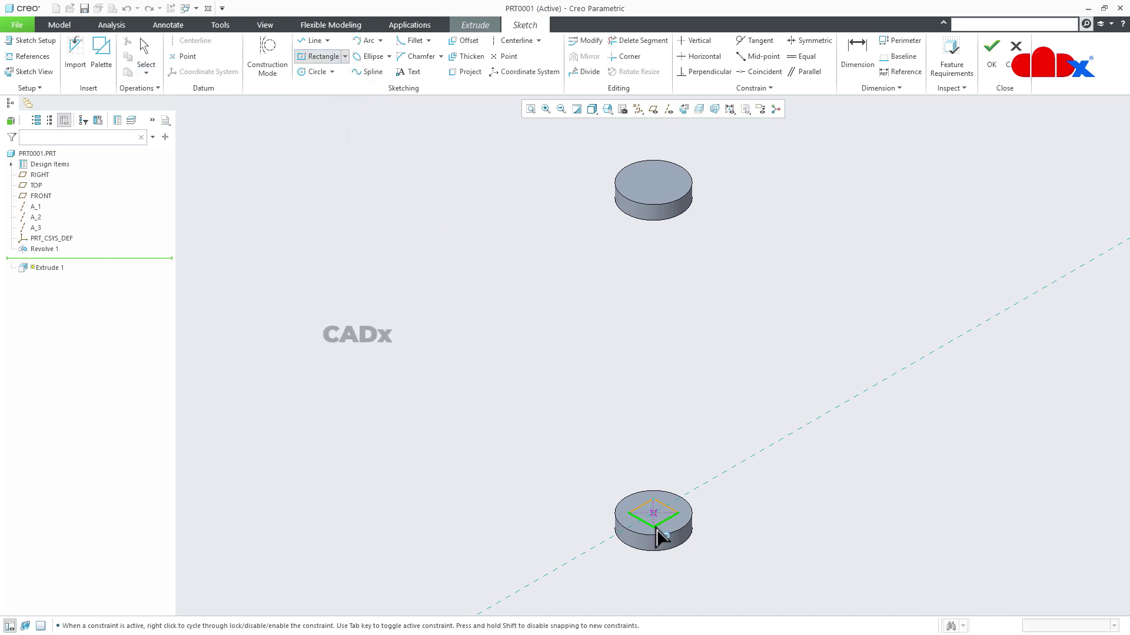
pyautogui.click(658, 534)
pyautogui.middleClick(638, 531)
# Set the square's side to 40 and finish the sketch.
pyautogui.scroll(5, 637, 531)
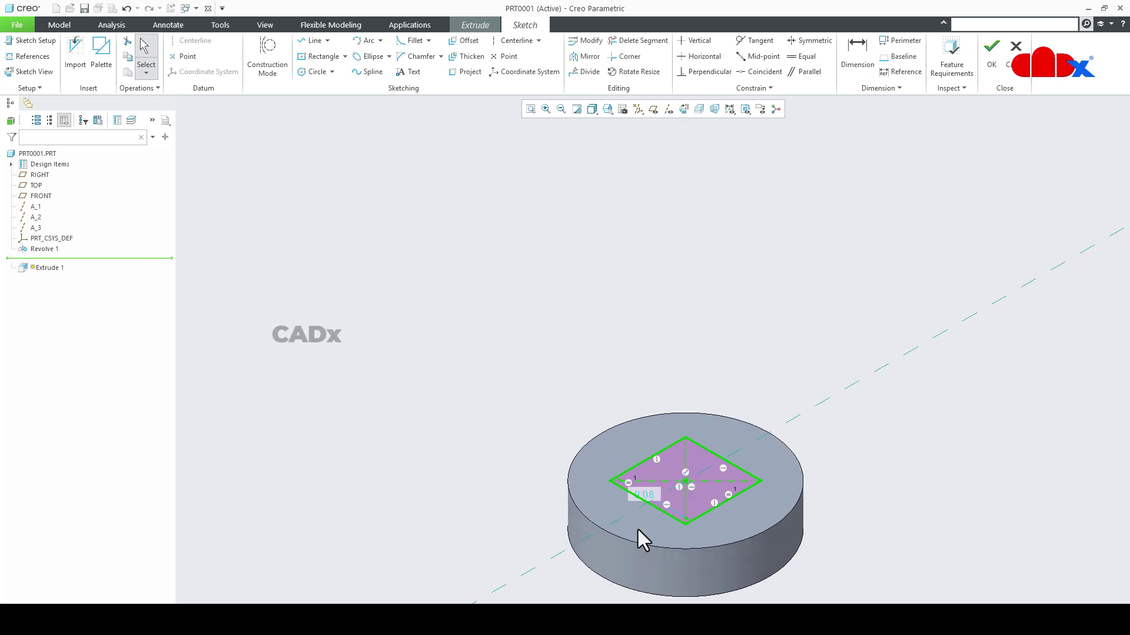
pyautogui.click(644, 495)
pyautogui.write('40')
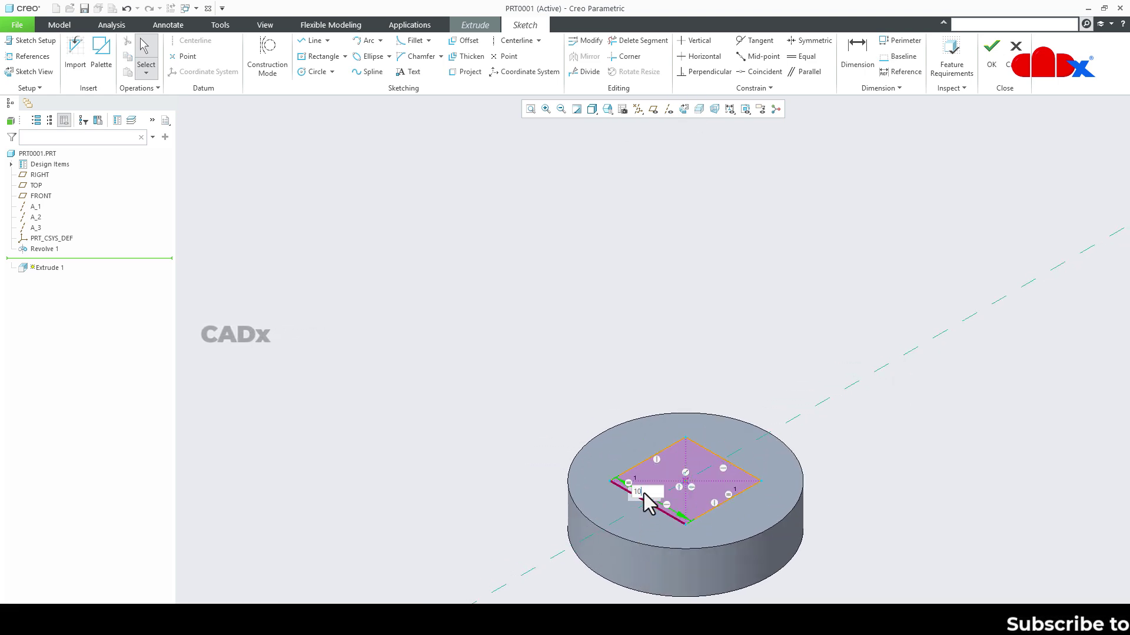
pyautogui.press('Return')
pyautogui.rightClick(876, 435)
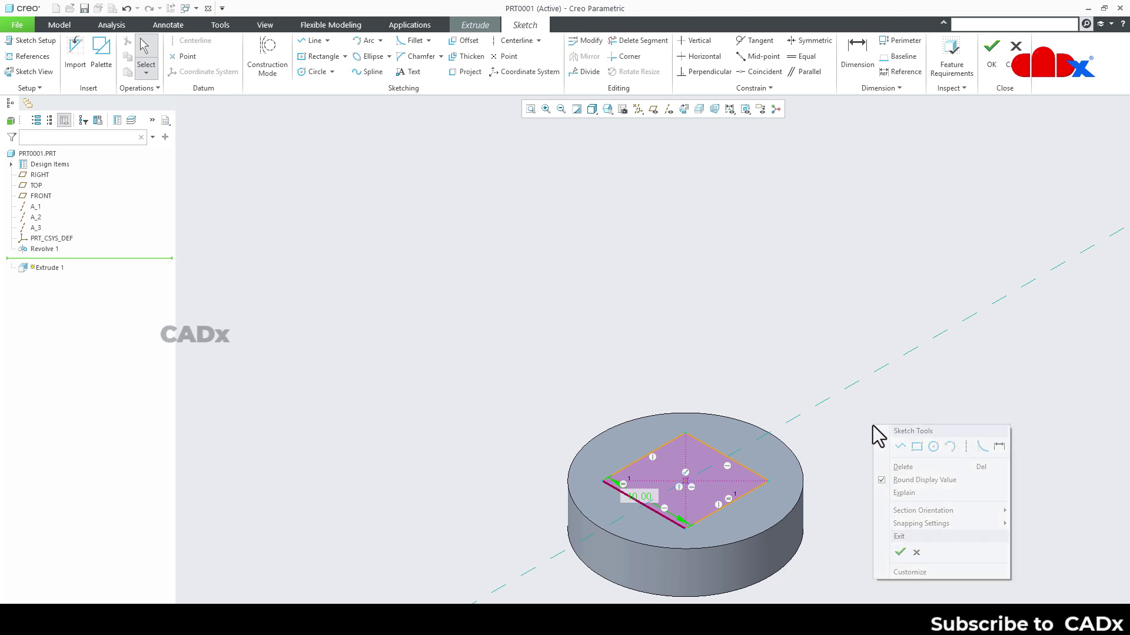
pyautogui.click(890, 551)
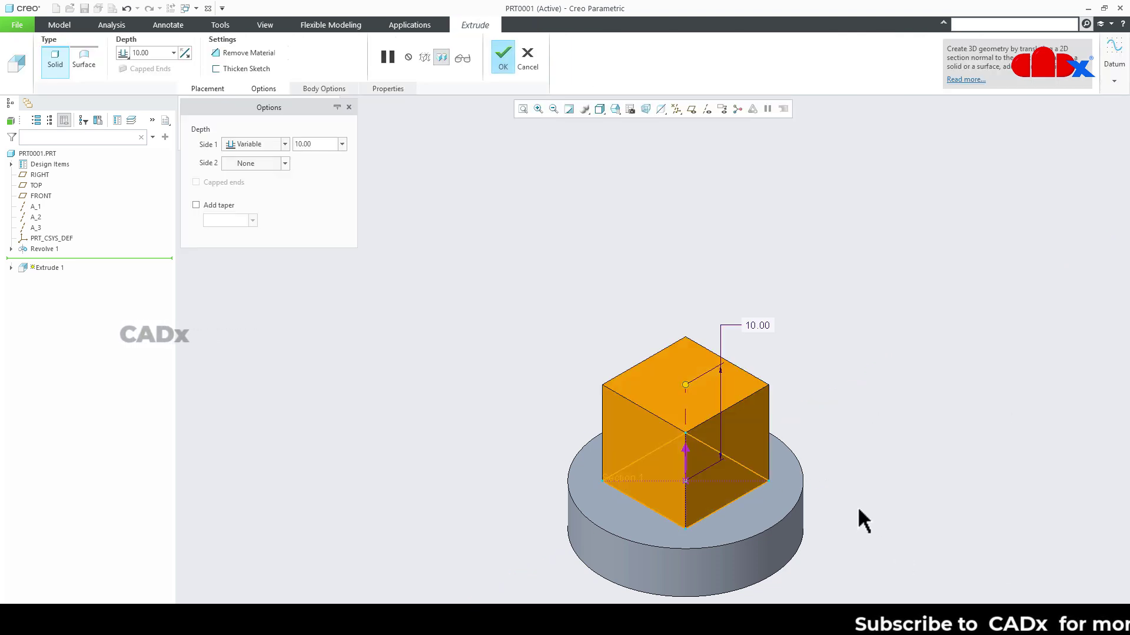
# Extrude the square post 25 mm downward as added material.
pyautogui.scroll(-3, 862, 494)
pyautogui.click(750, 471)
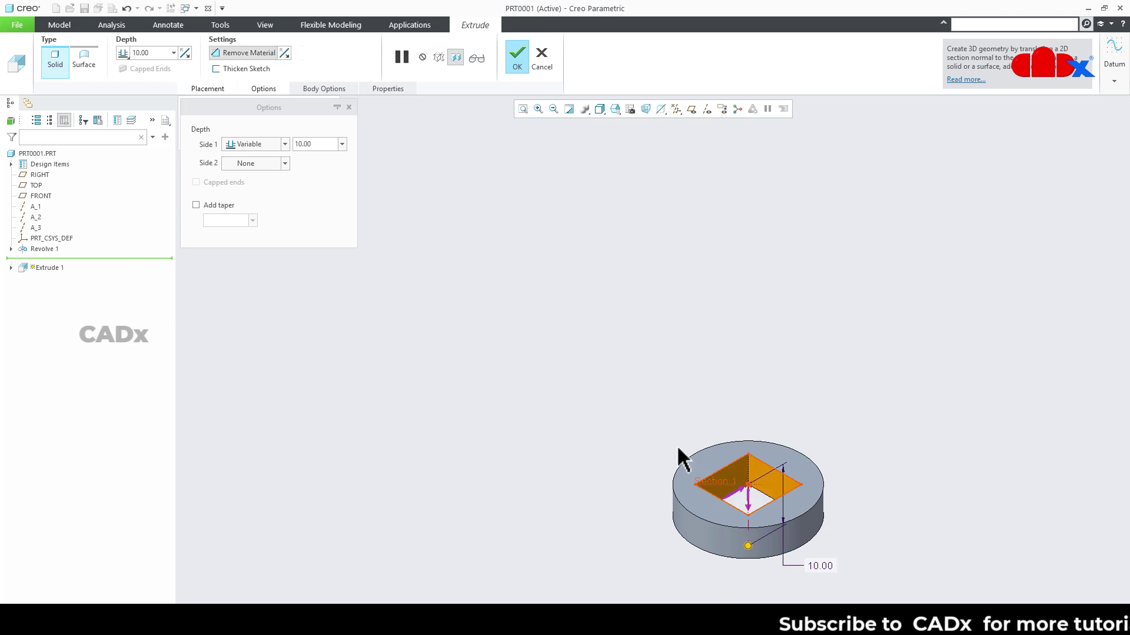
pyautogui.click(255, 53)
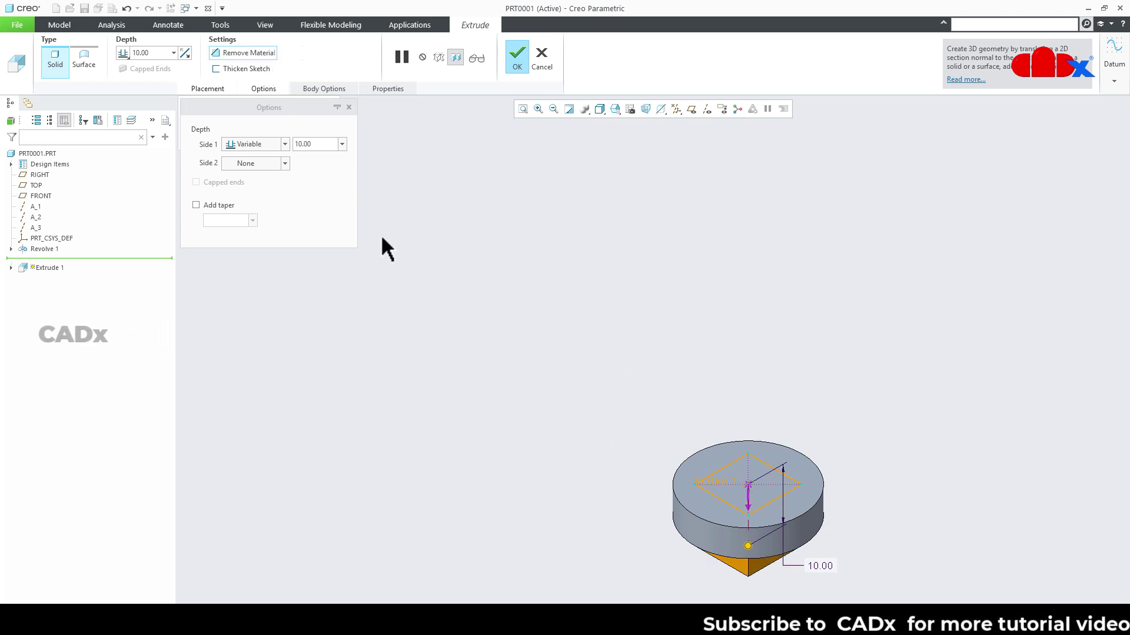
pyautogui.scroll(-3, 482, 282)
pyautogui.doubleClick(689, 442)
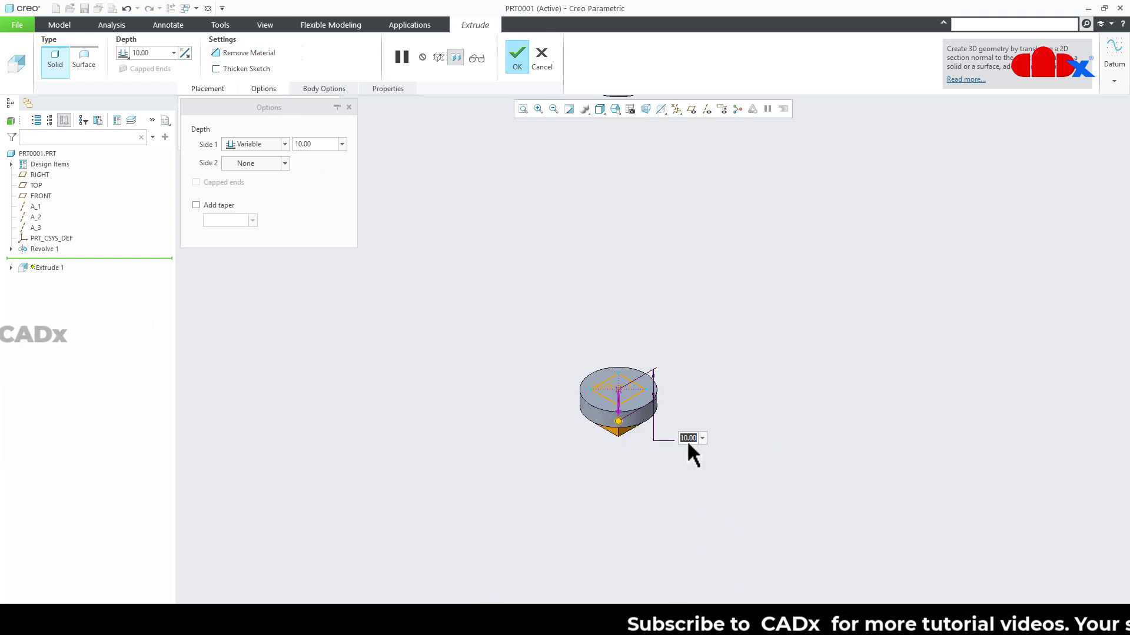
pyautogui.write('25')
pyautogui.press('Return')
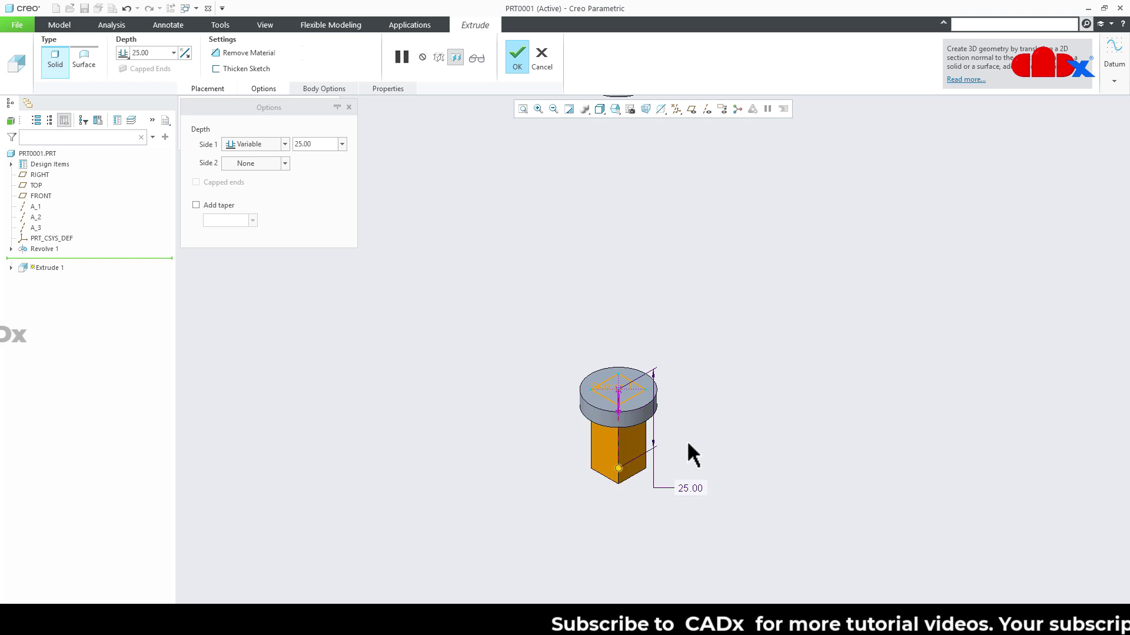
pyautogui.middleClick(728, 441)
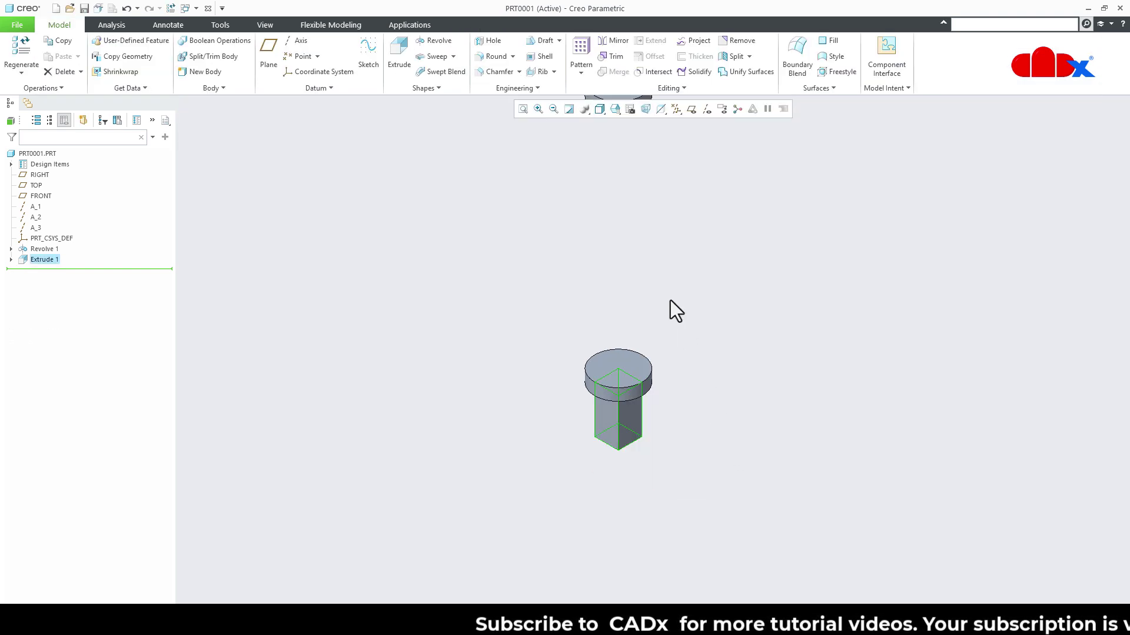
# Mirror the square post across the TOP plane onto the upper disc.
pyautogui.click(612, 41)
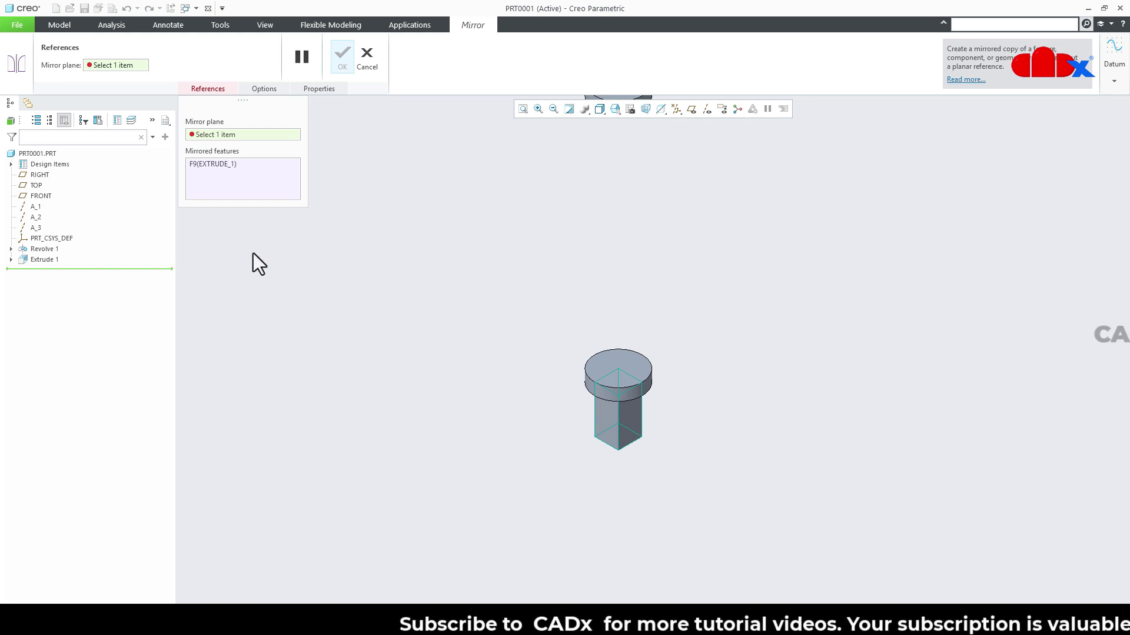
pyautogui.click(36, 185)
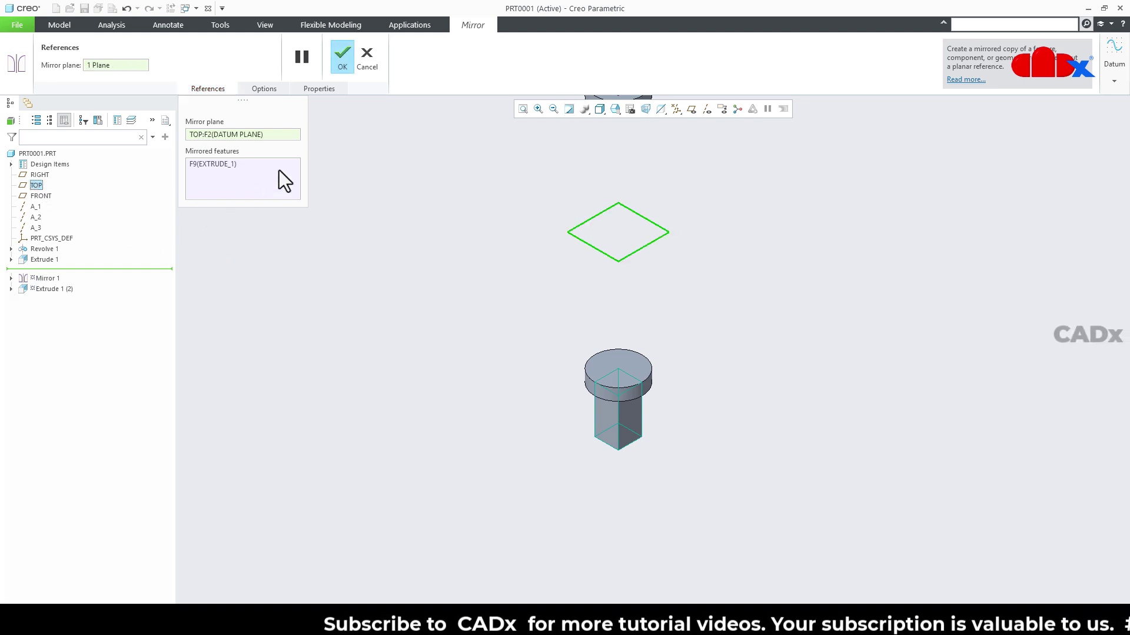
pyautogui.click(342, 58)
pyautogui.hotkey('ctrl', 'd')
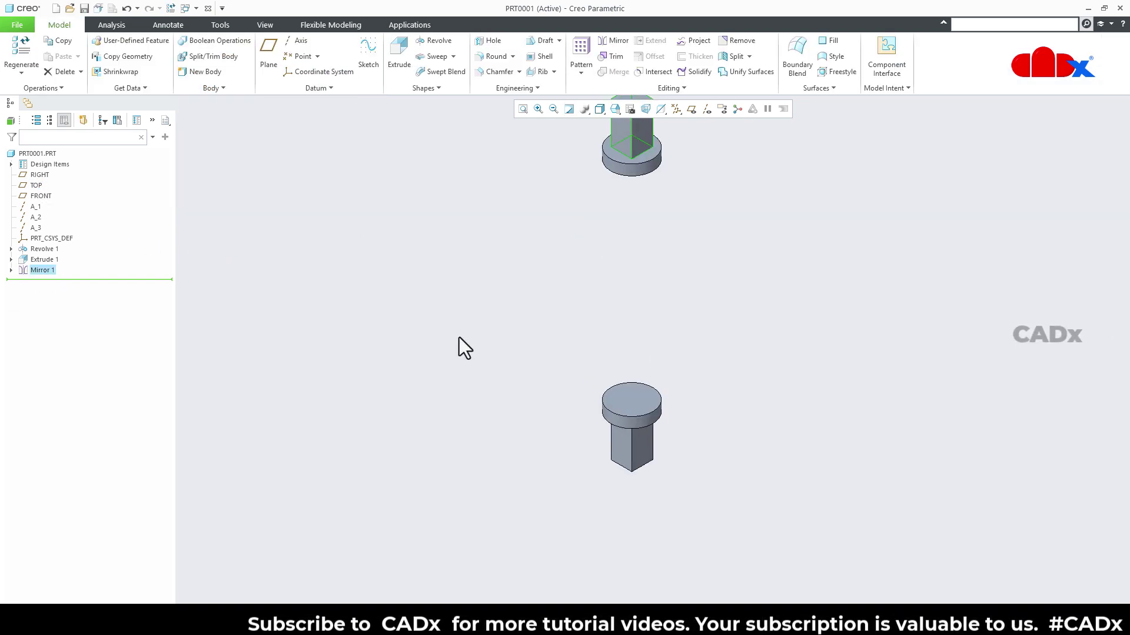
pyautogui.click(779, 427)
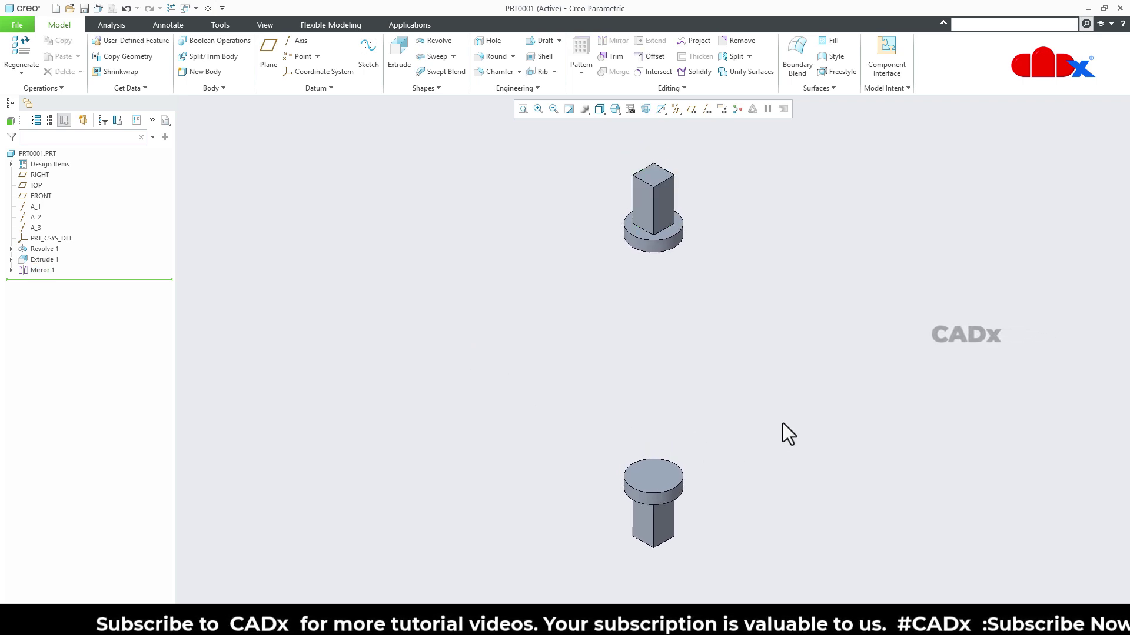
pyautogui.click(368, 57)
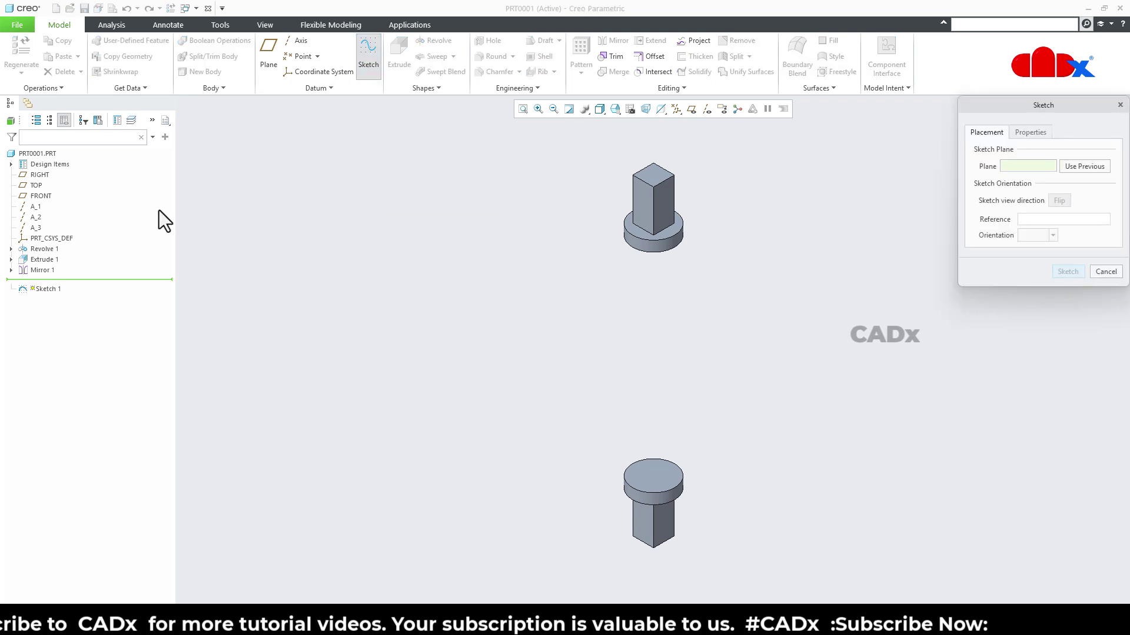
# Place the new sketch on the FRONT plane and view it flat-on.
pyautogui.click(44, 195)
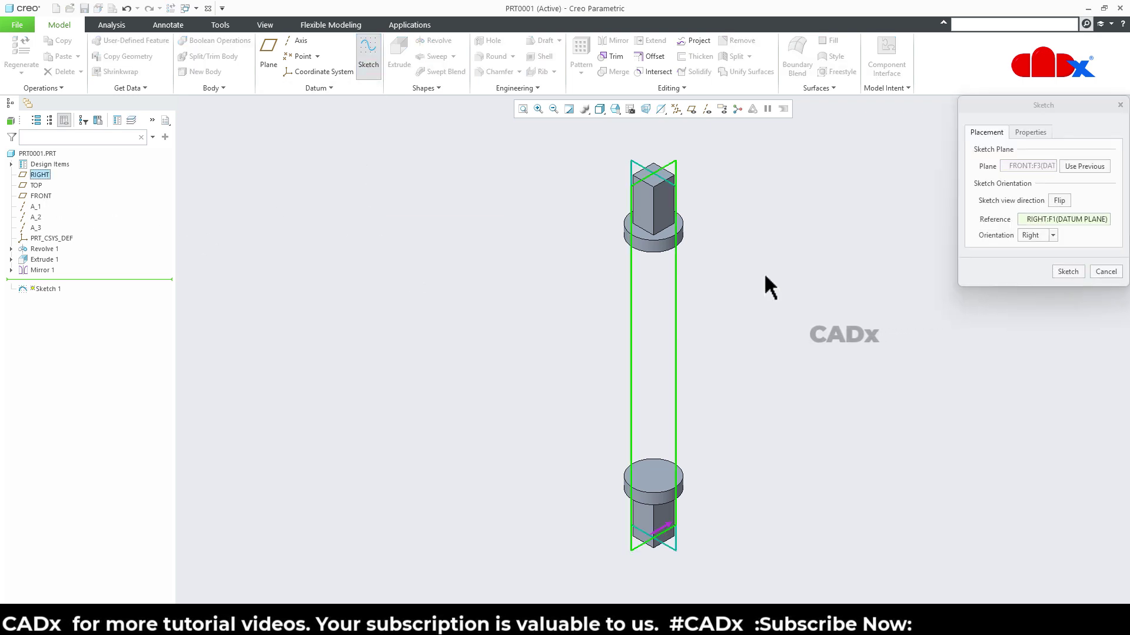
pyautogui.click(1067, 272)
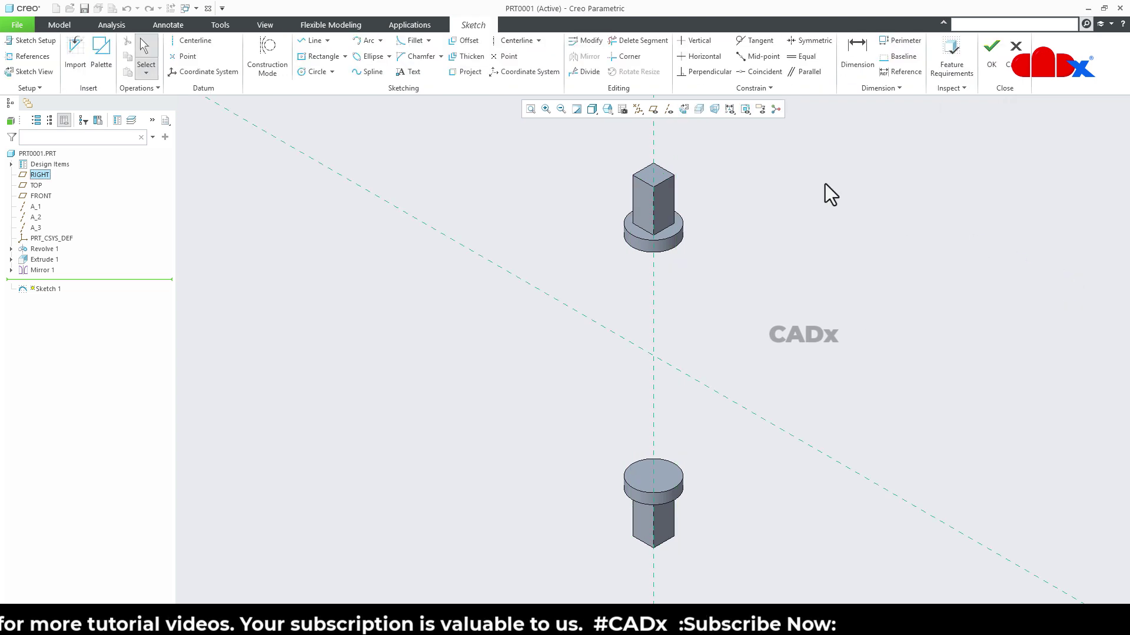
pyautogui.click(684, 109)
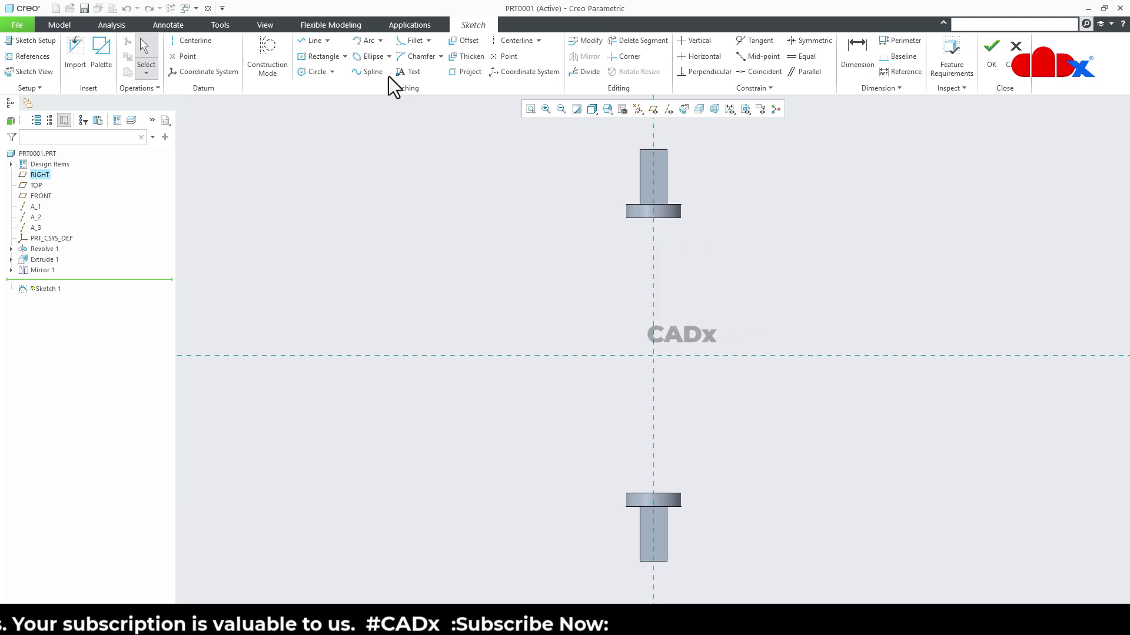
# Draw a centre-and-ends arc from below the upper disc to above the lower disc, right of the axis.
pyautogui.click(380, 40)
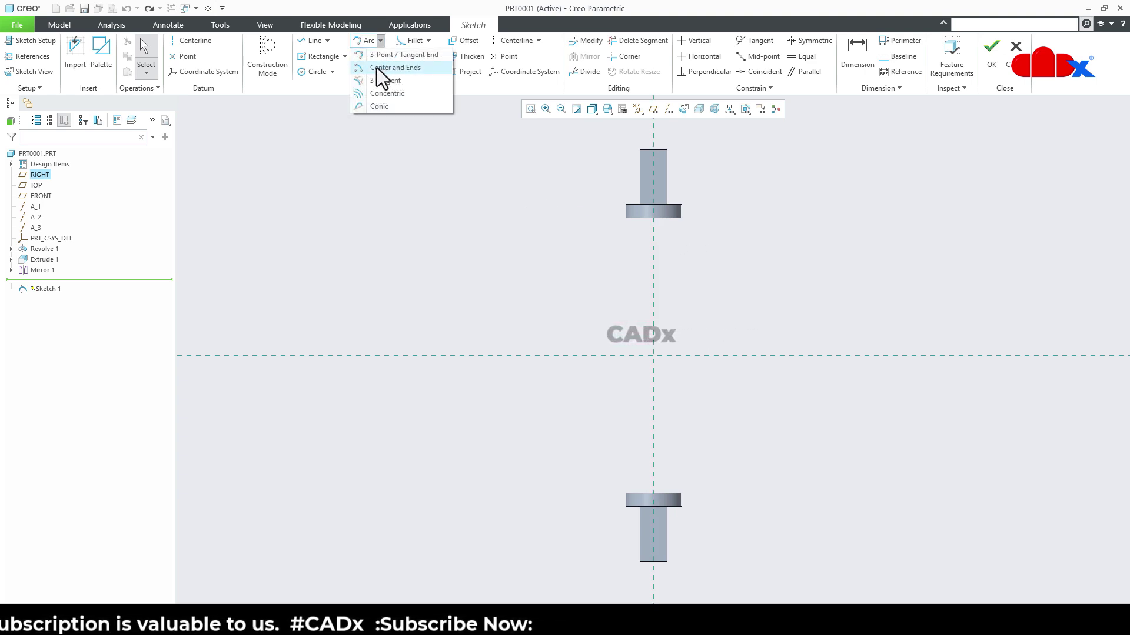
pyautogui.click(378, 68)
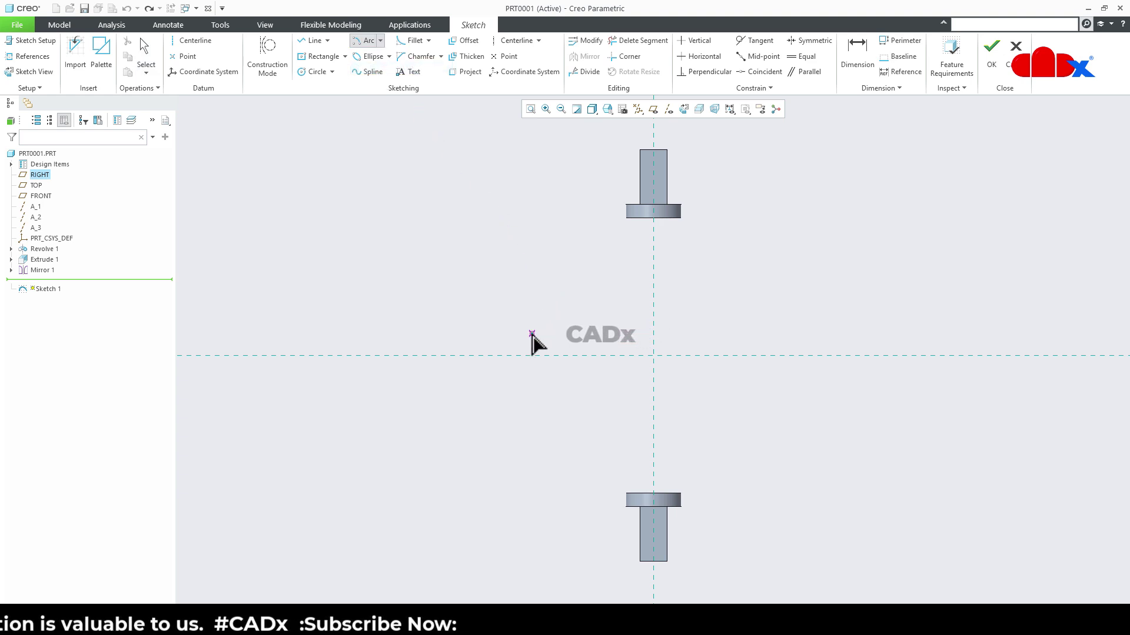
pyautogui.click(528, 355)
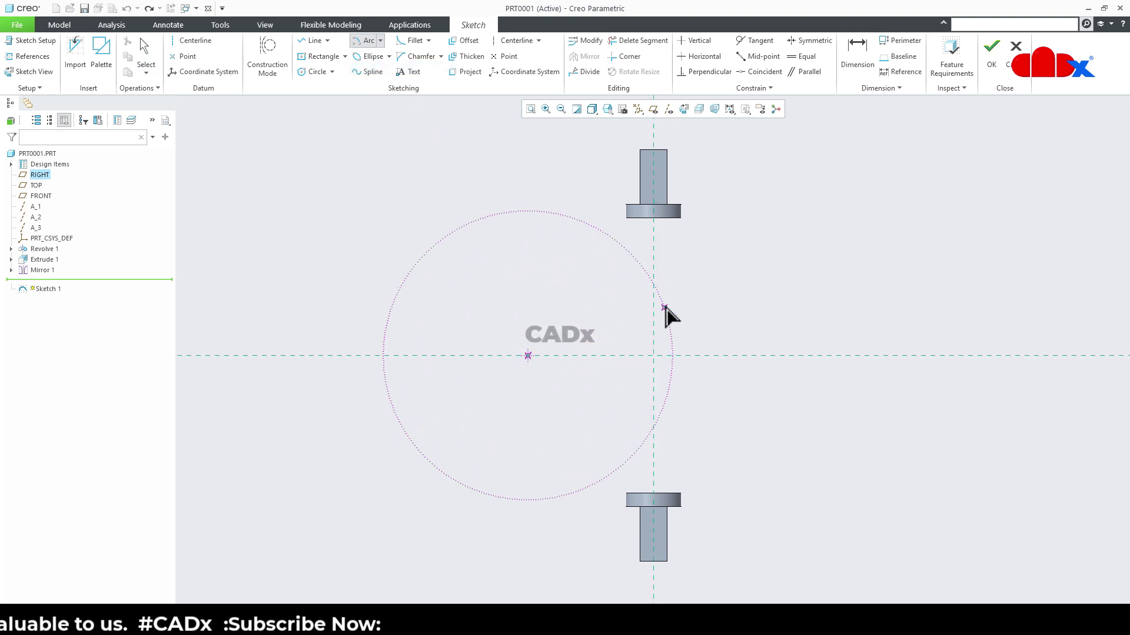
pyautogui.click(674, 243)
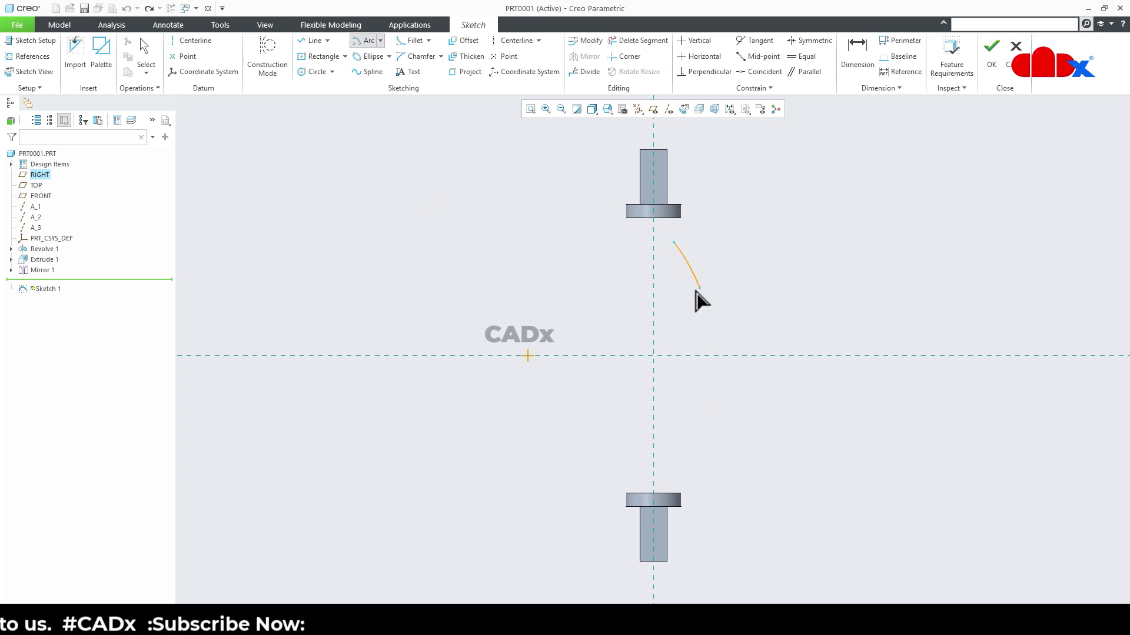
pyautogui.click(674, 467)
pyautogui.middleClick(772, 448)
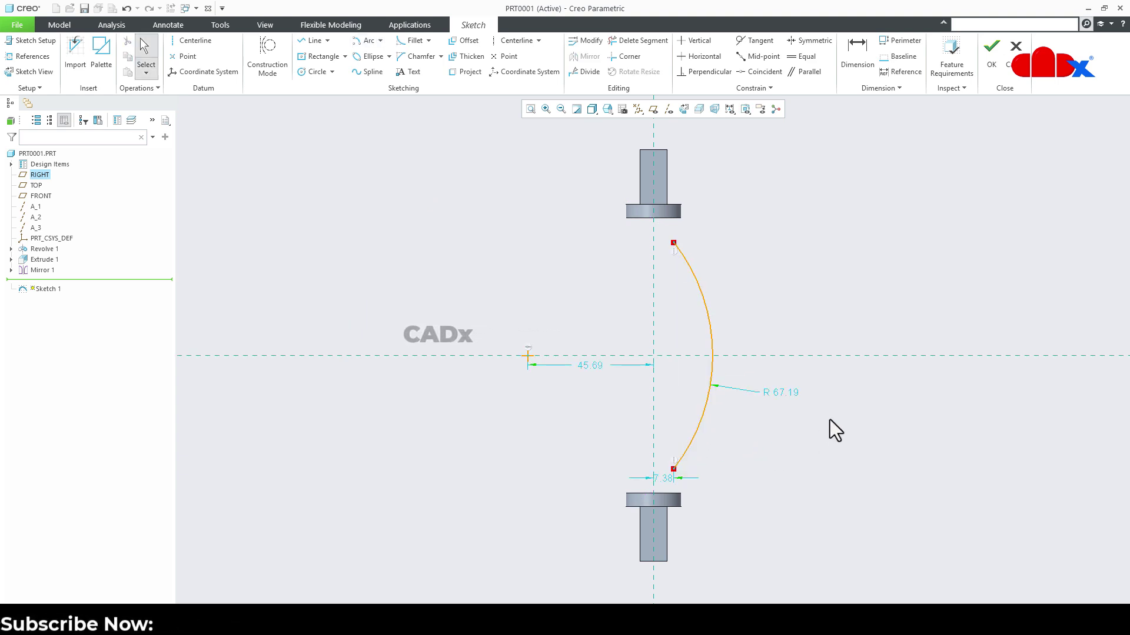
pyautogui.keyDown('shift'); pyautogui.moveTo(731, 252); pyautogui.dragTo(749, 277, button='middle'); pyautogui.keyUp('shift')
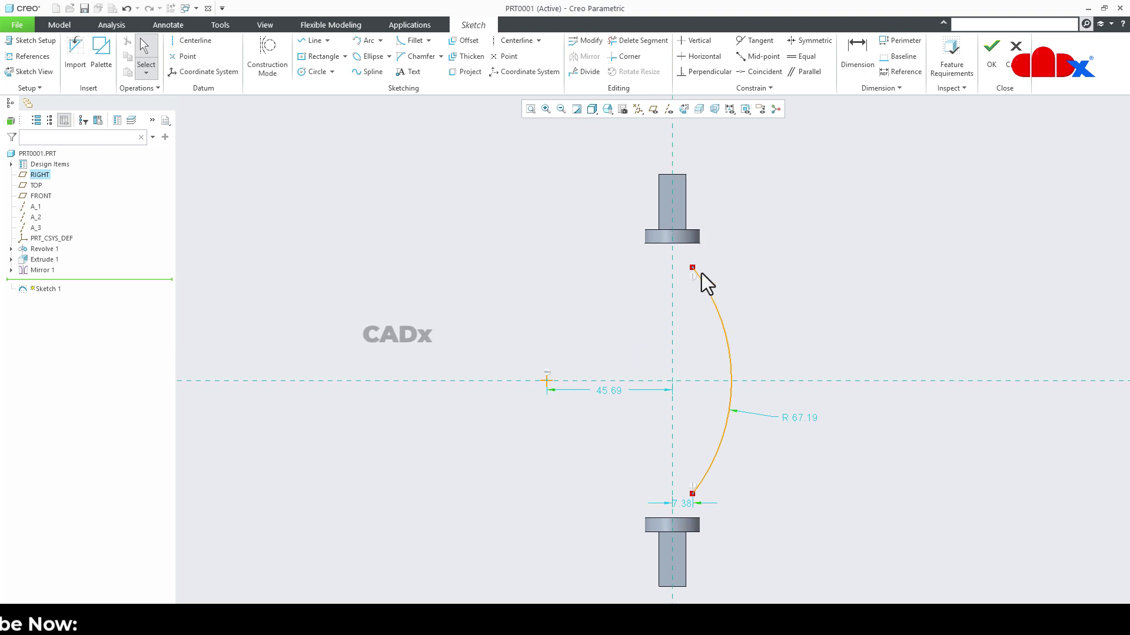
pyautogui.click(35, 55)
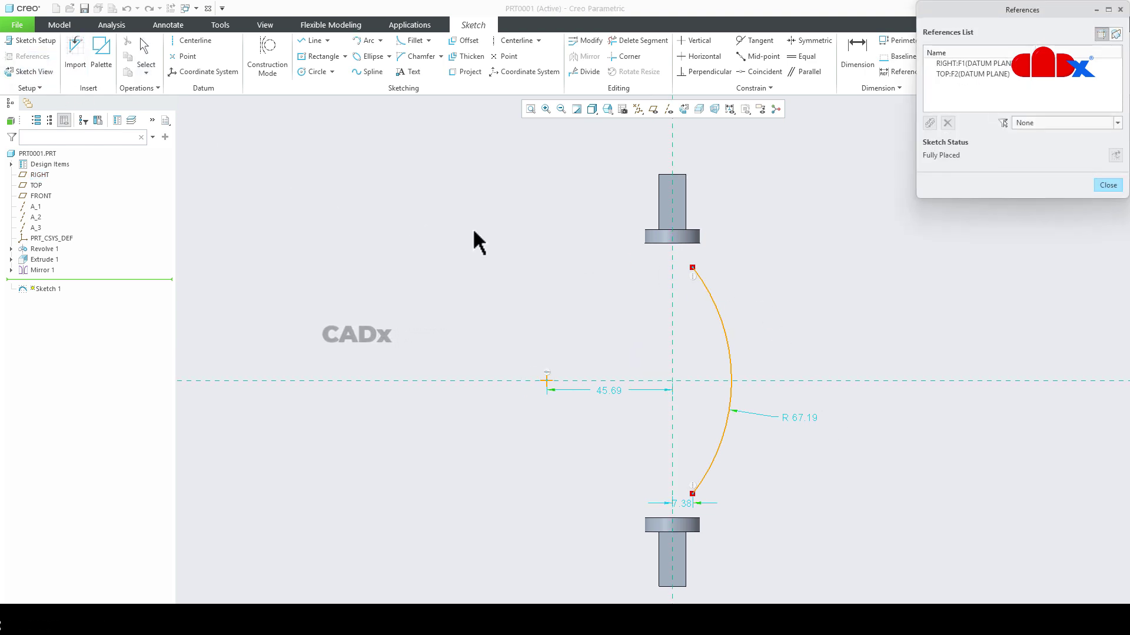
# Add the upper disc's underside and lower disc's top face as sketch references.
pyautogui.click(652, 243)
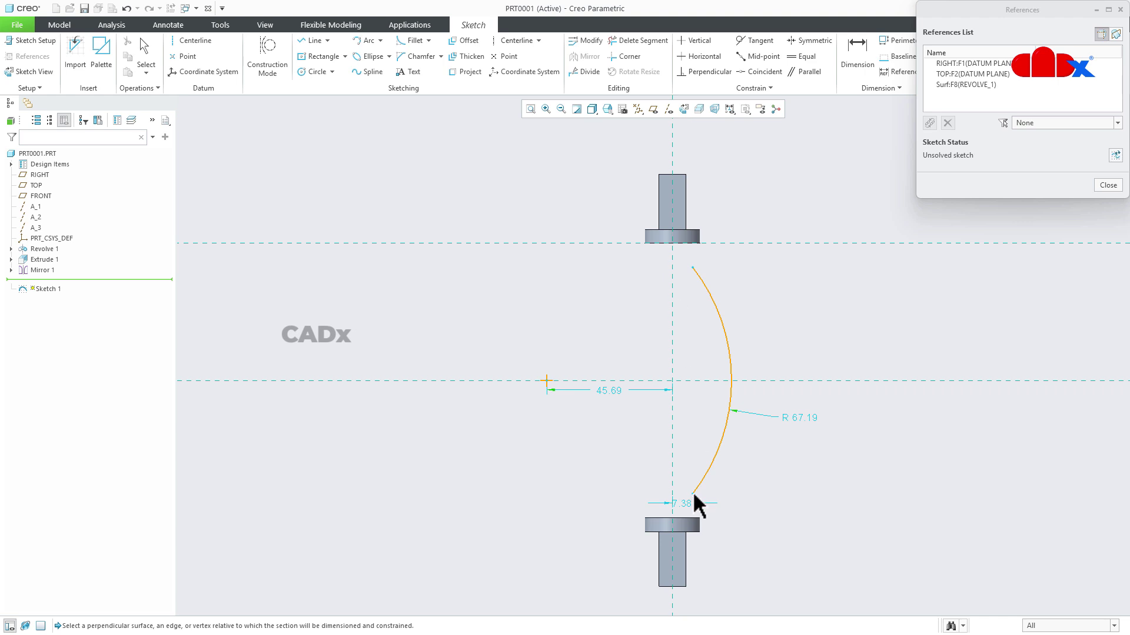
pyautogui.click(693, 519)
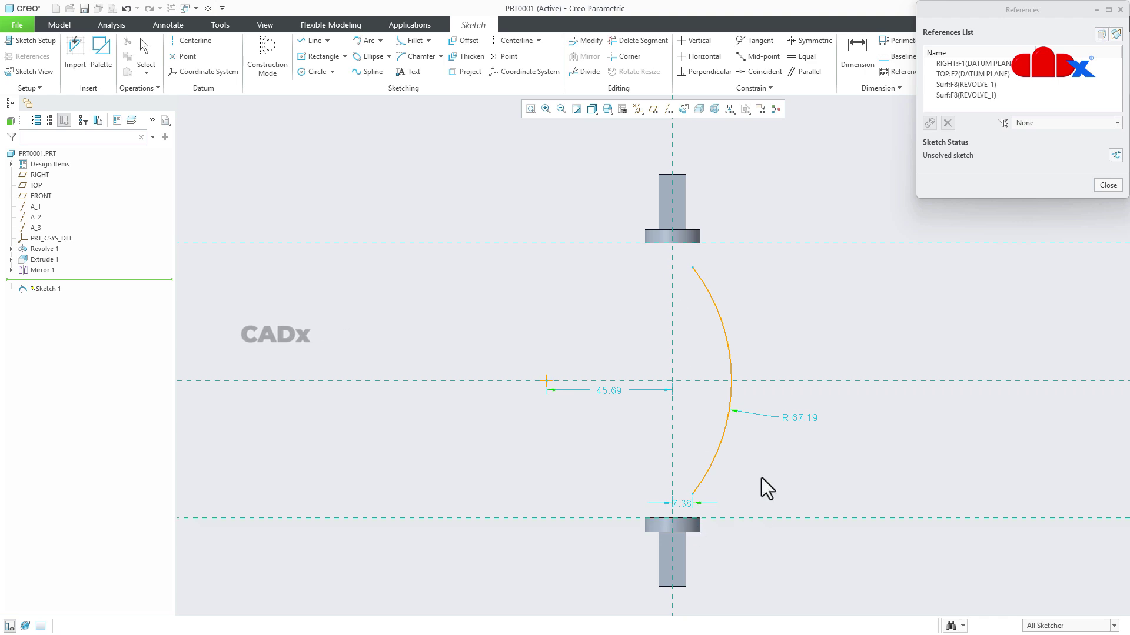
pyautogui.scroll(2, 691, 283)
pyautogui.middleClick(727, 255)
pyautogui.rightClick(727, 255)
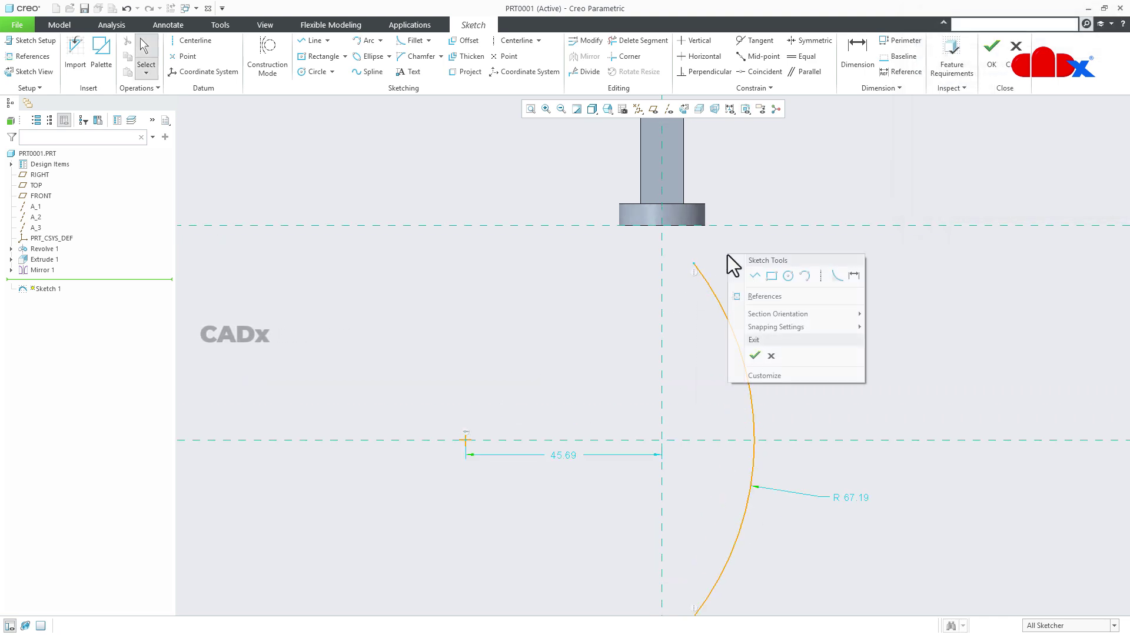
pyautogui.click(792, 275)
pyautogui.scroll(4, 711, 250)
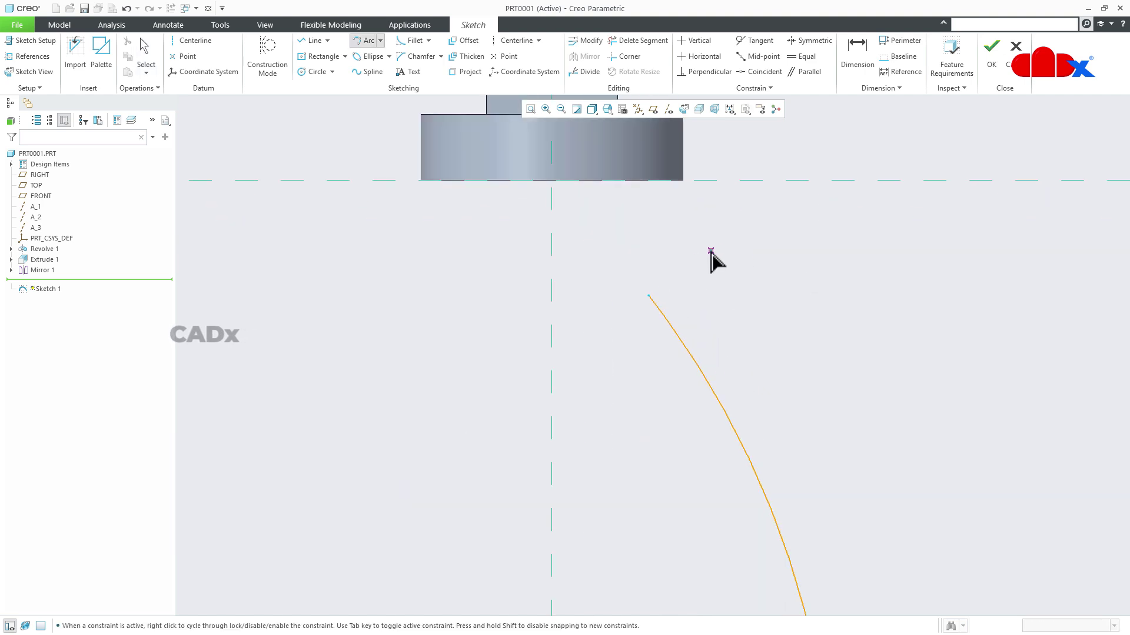
# Draw tangent arcs linking both ends of the curve to the upper and lower disc faces.
pyautogui.click(649, 296)
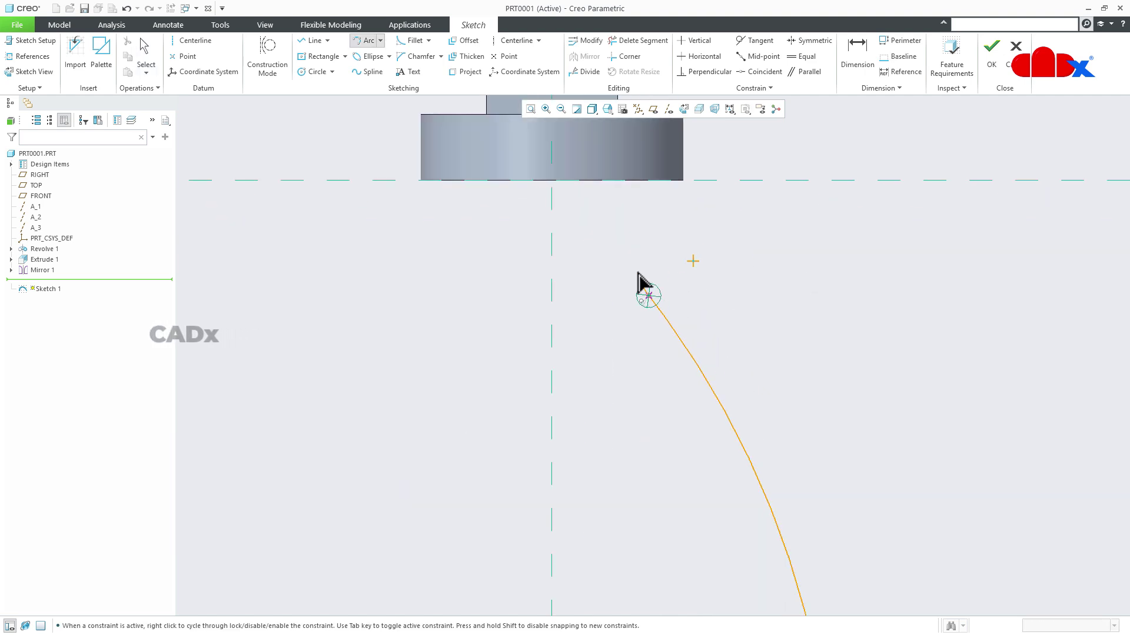
pyautogui.click(610, 183)
pyautogui.scroll(-6, 697, 242)
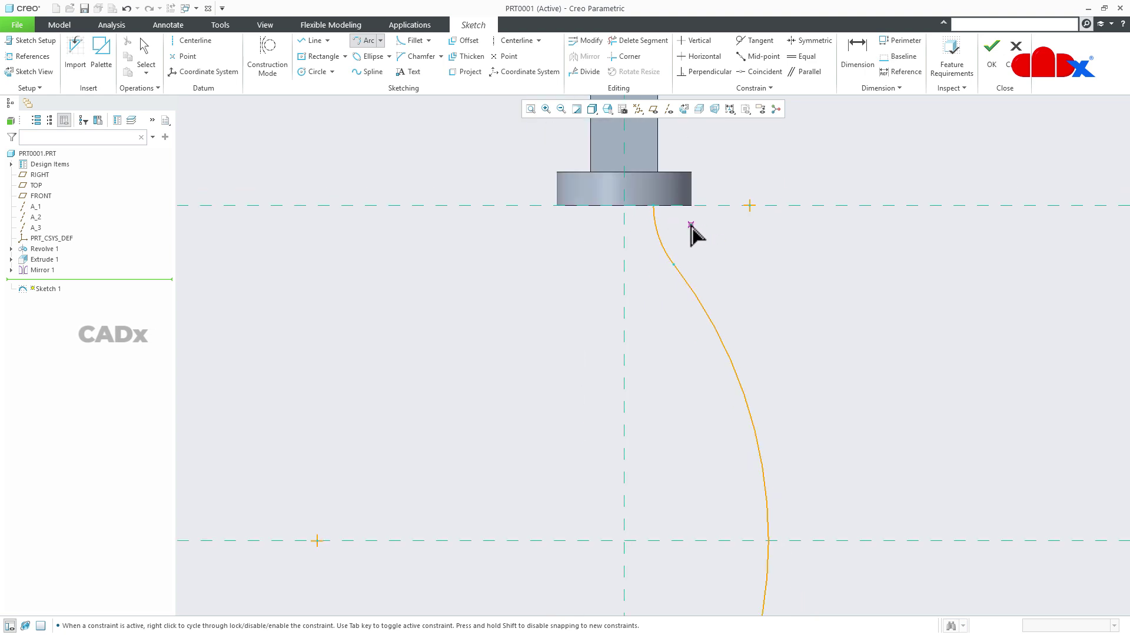
pyautogui.scroll(5, 683, 467)
pyautogui.scroll(4, 683, 465)
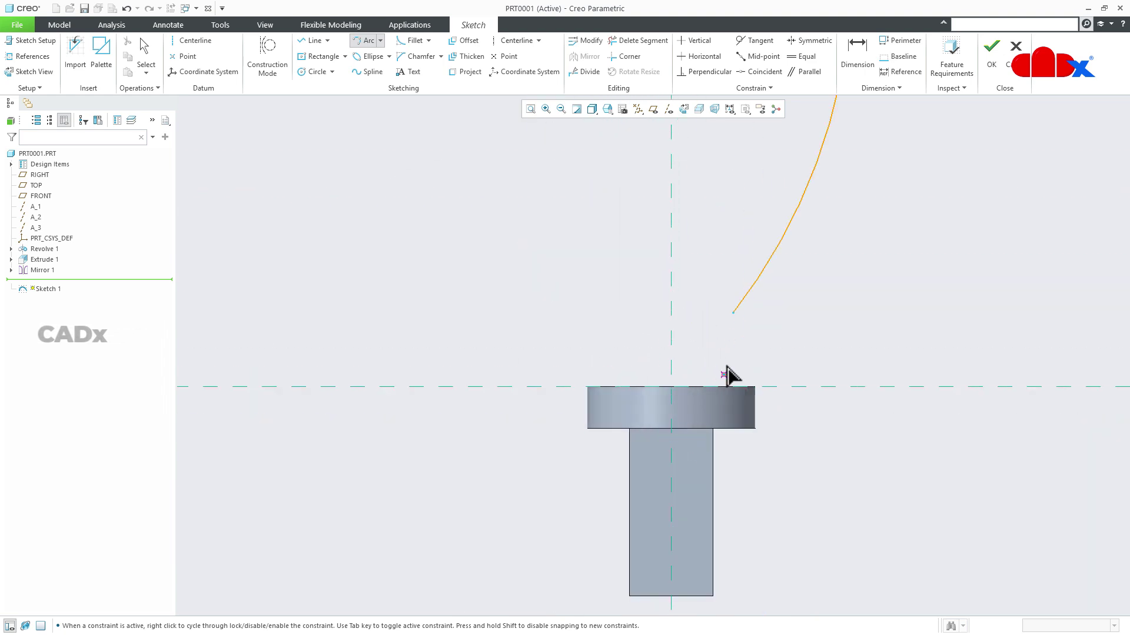
pyautogui.click(732, 312)
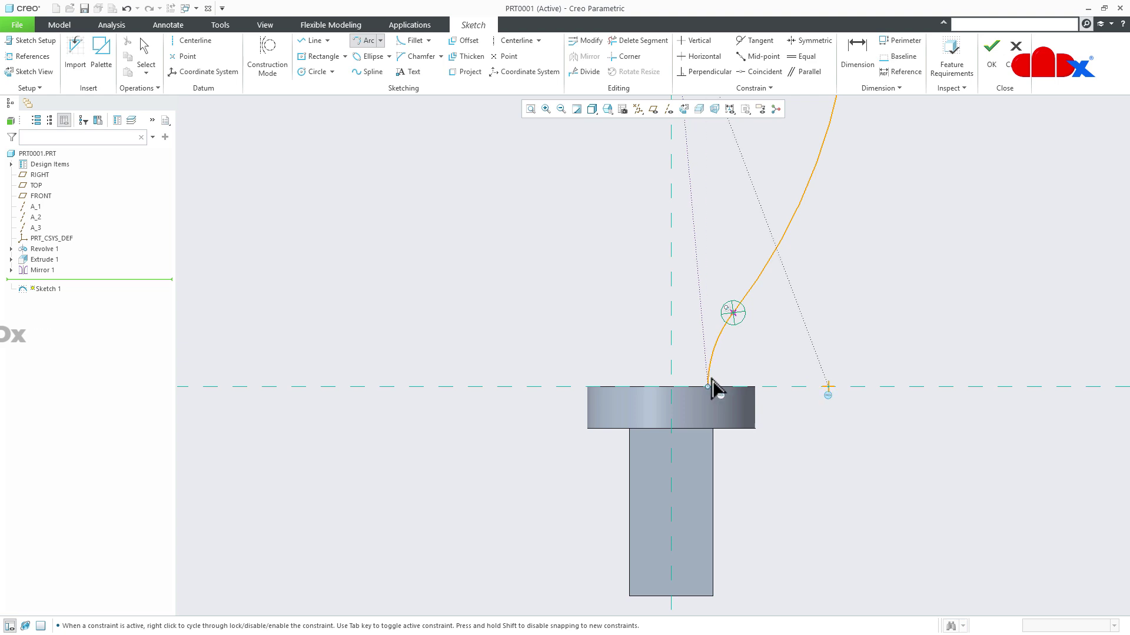
pyautogui.middleClick(830, 434)
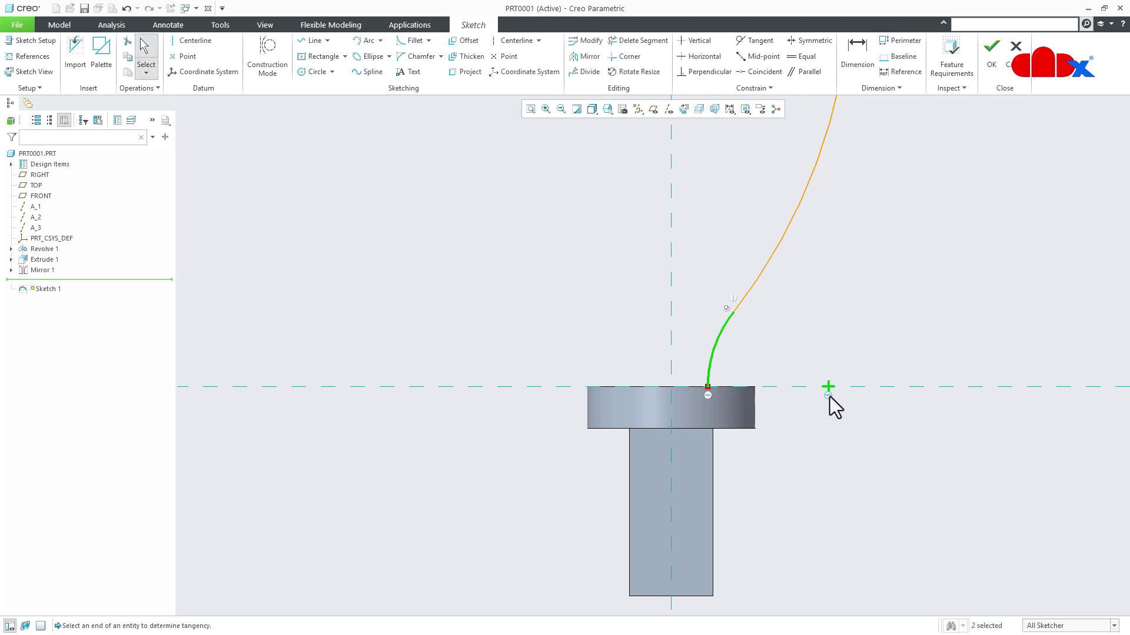
pyautogui.scroll(-5, 810, 459)
pyautogui.click(870, 400)
pyautogui.scroll(2, 846, 389)
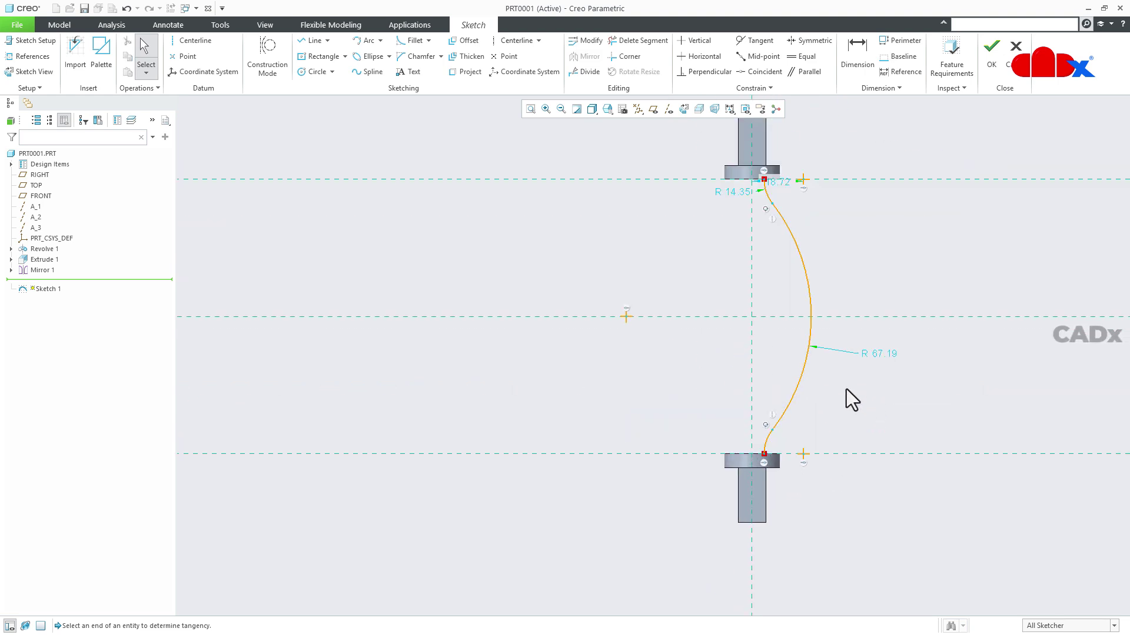
# Change the main arc radius to 60 and dimension the top end 7 from the axis.
pyautogui.doubleClick(882, 354)
pyautogui.write('60')
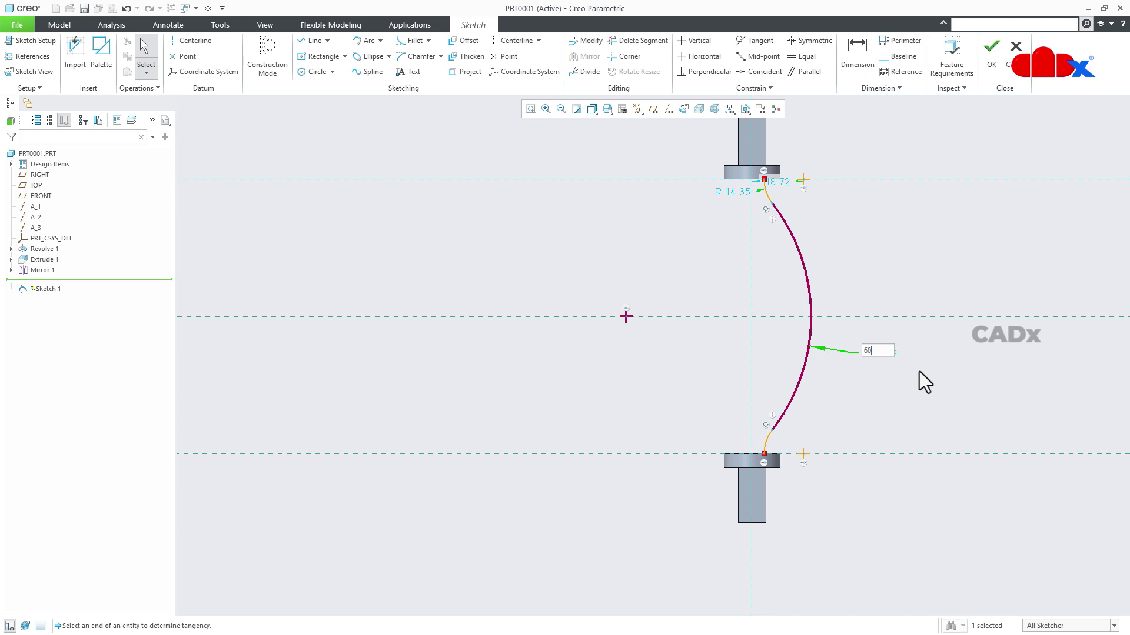
pyautogui.press('Return')
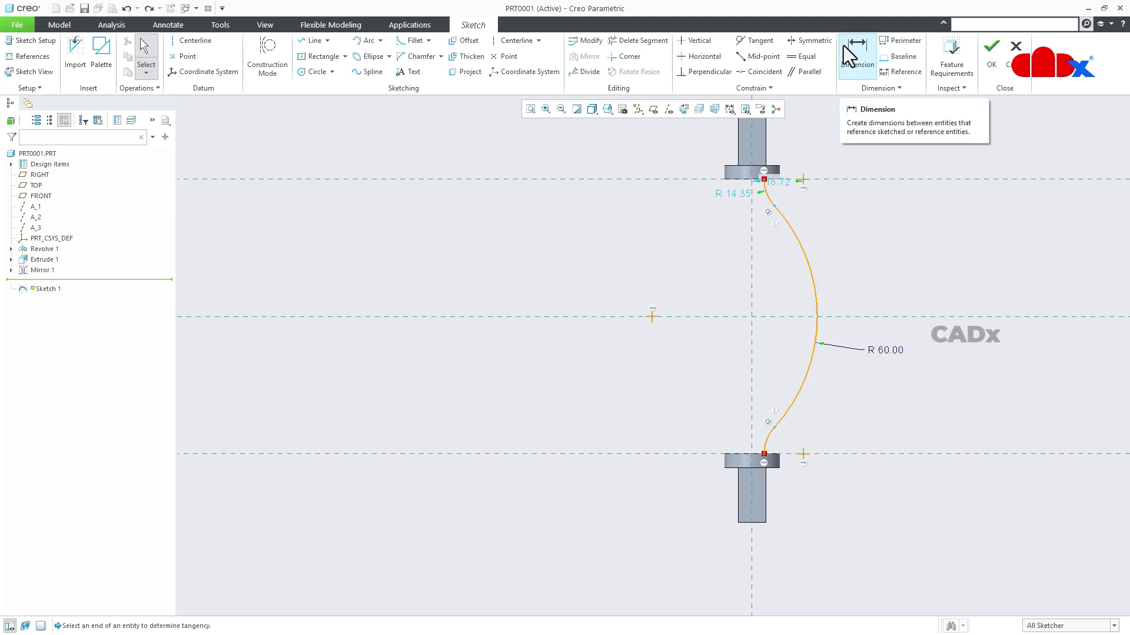
pyautogui.click(845, 45)
pyautogui.scroll(3, 750, 159)
pyautogui.scroll(2, 750, 159)
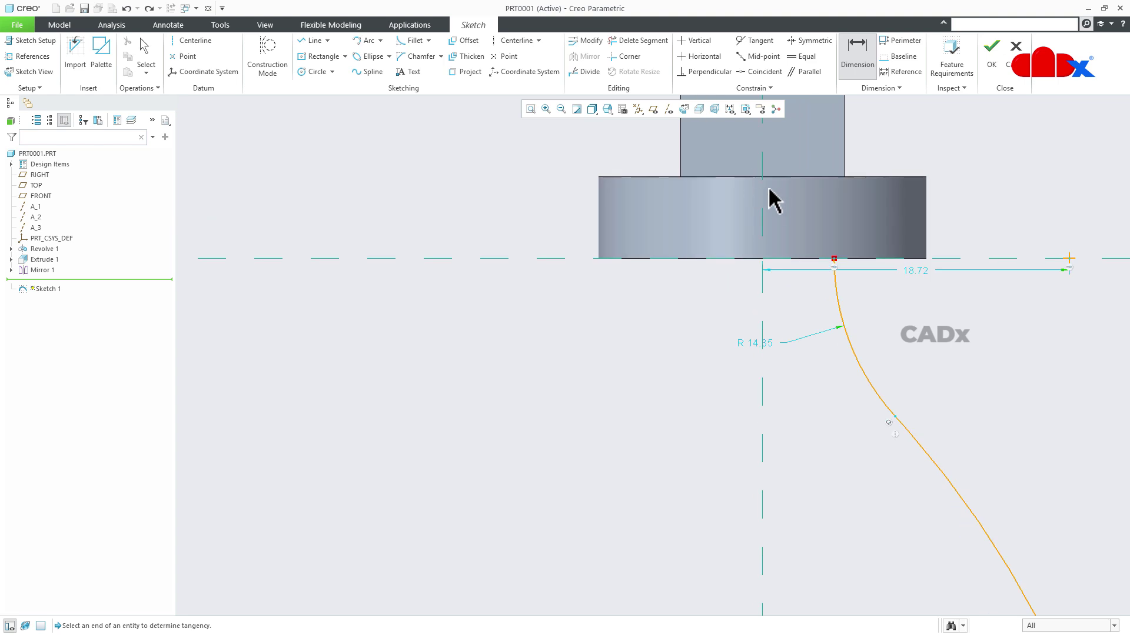
pyautogui.click(829, 260)
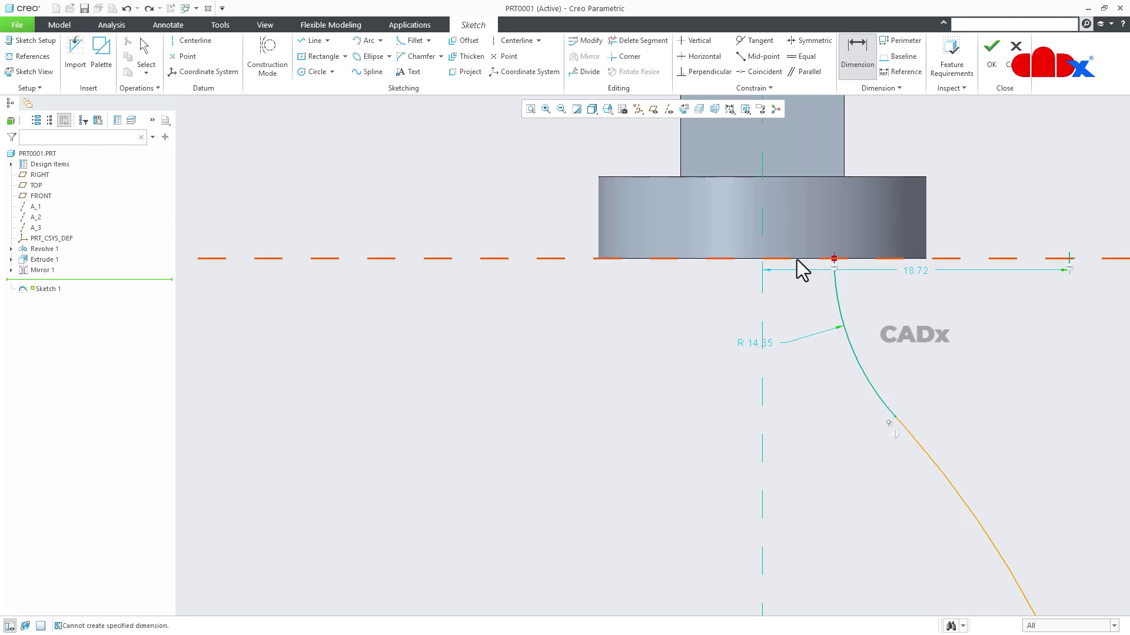
pyautogui.click(777, 291)
pyautogui.middleClick(778, 289)
pyautogui.write('7')
pyautogui.press('Return')
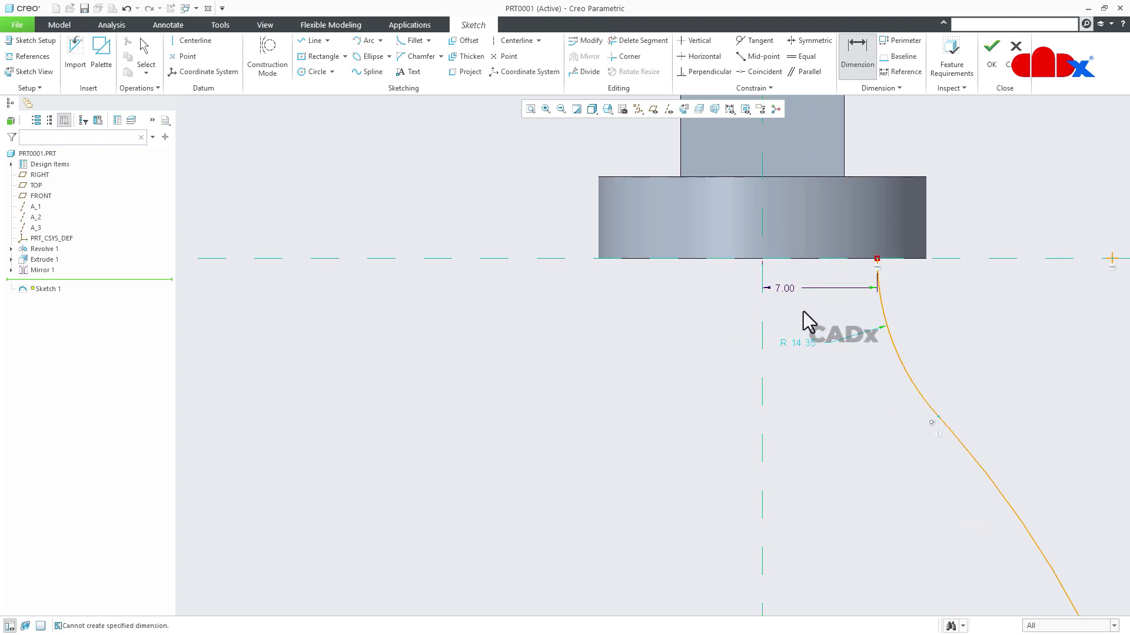
# Set the end arc radius to 20, finish the sketch, and pick it as the sweep trajectory.
pyautogui.scroll(-3, 767, 306)
pyautogui.scroll(-5, 768, 305)
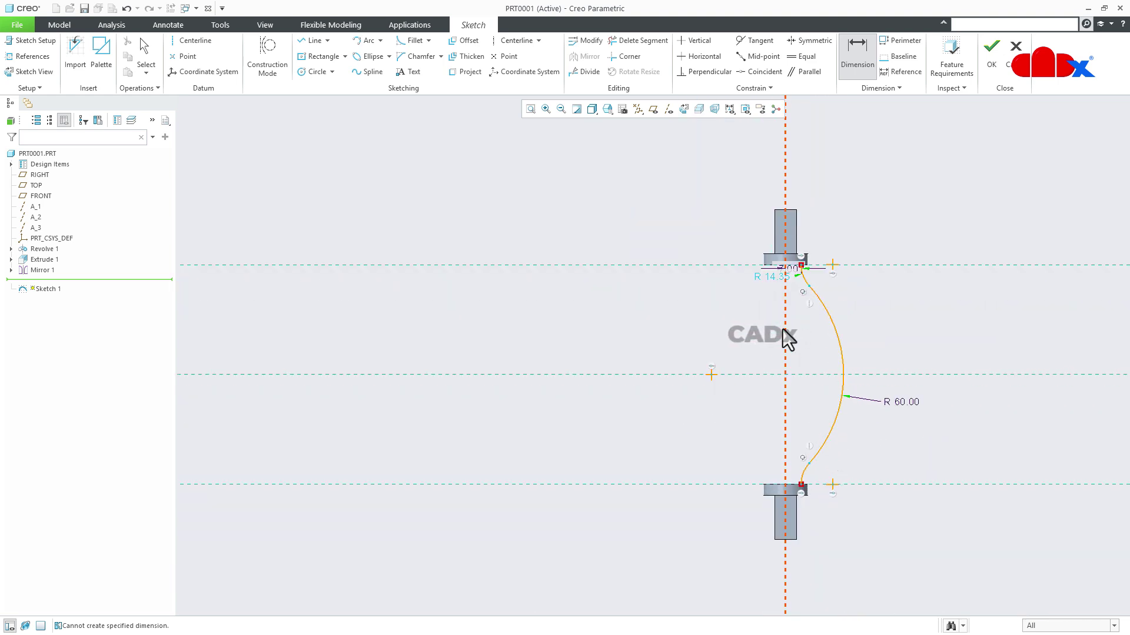
pyautogui.doubleClick(776, 280)
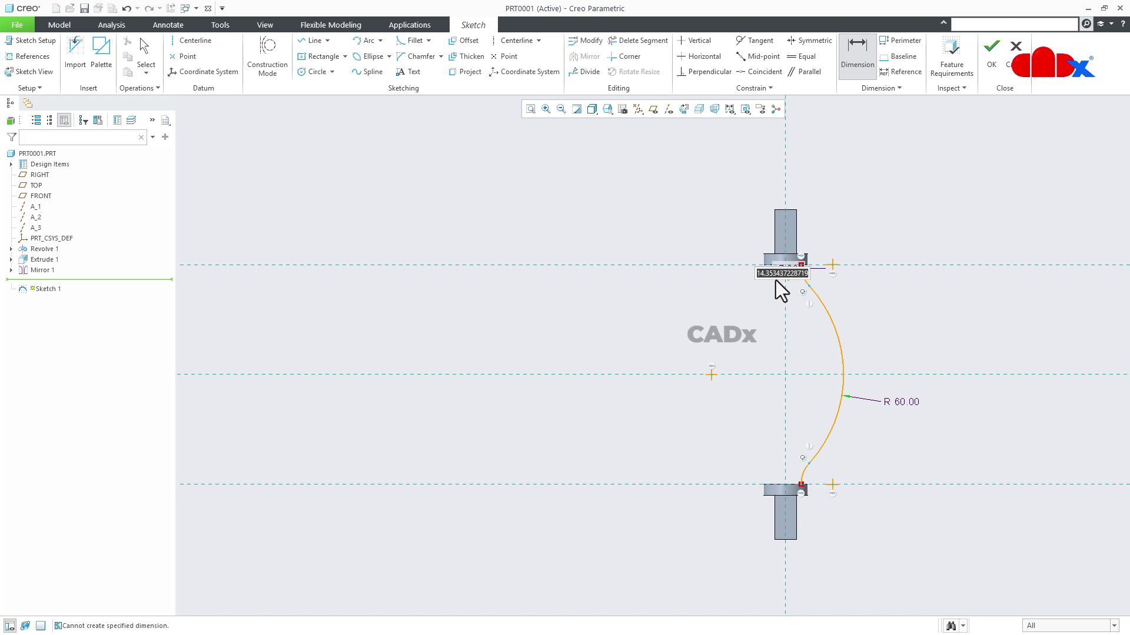
pyautogui.write('20')
pyautogui.press('Return')
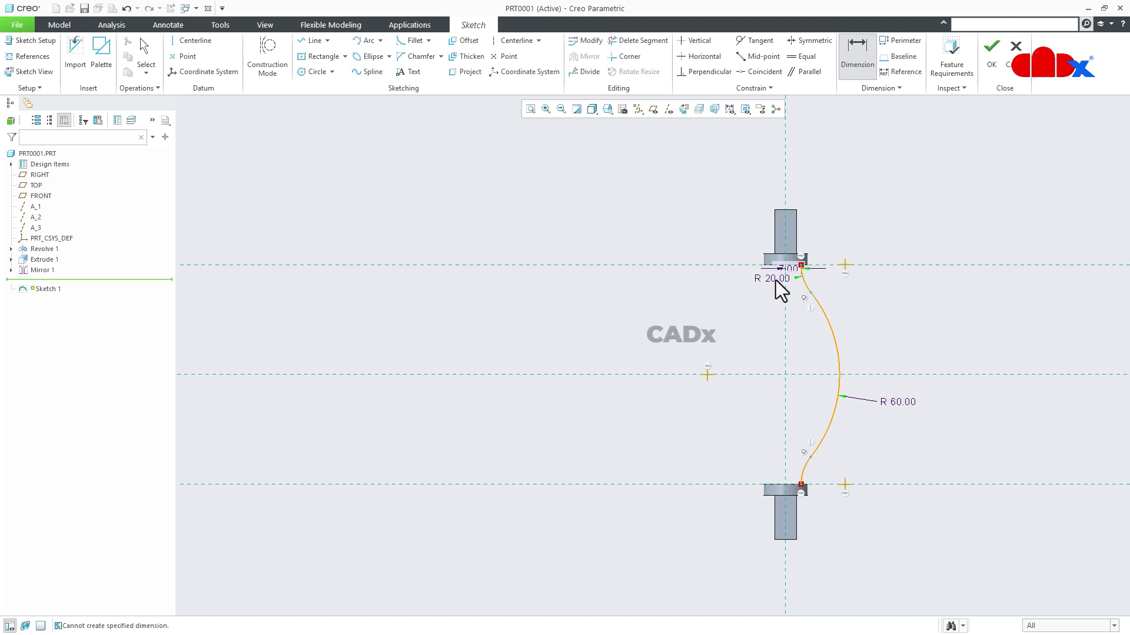
pyautogui.scroll(-1, 877, 441)
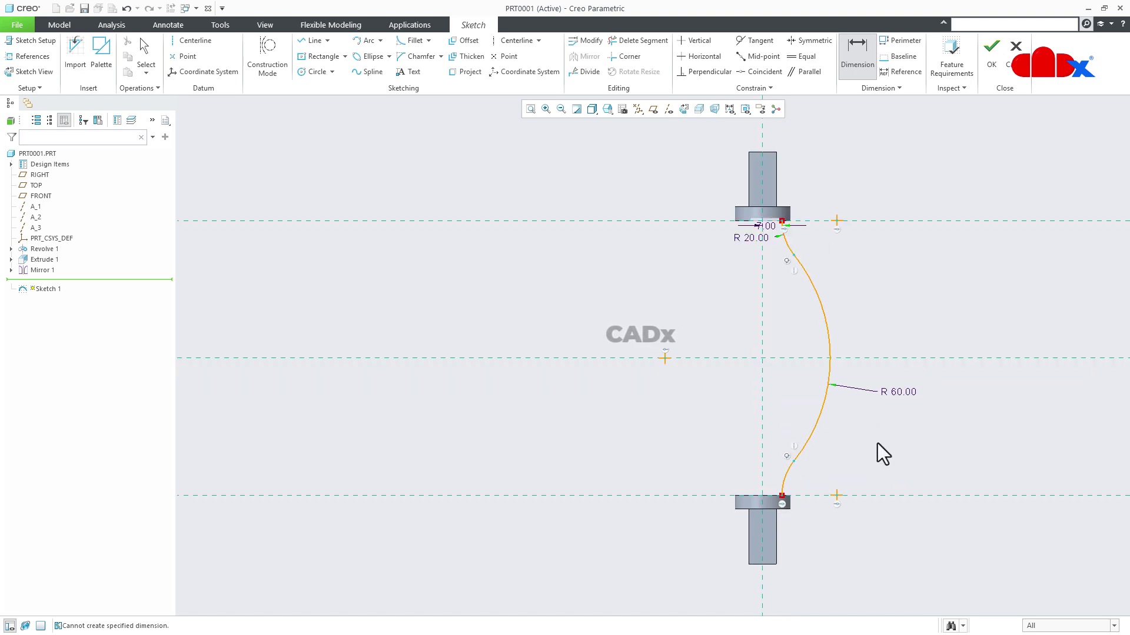
pyautogui.rightClick(878, 443)
pyautogui.click(904, 544)
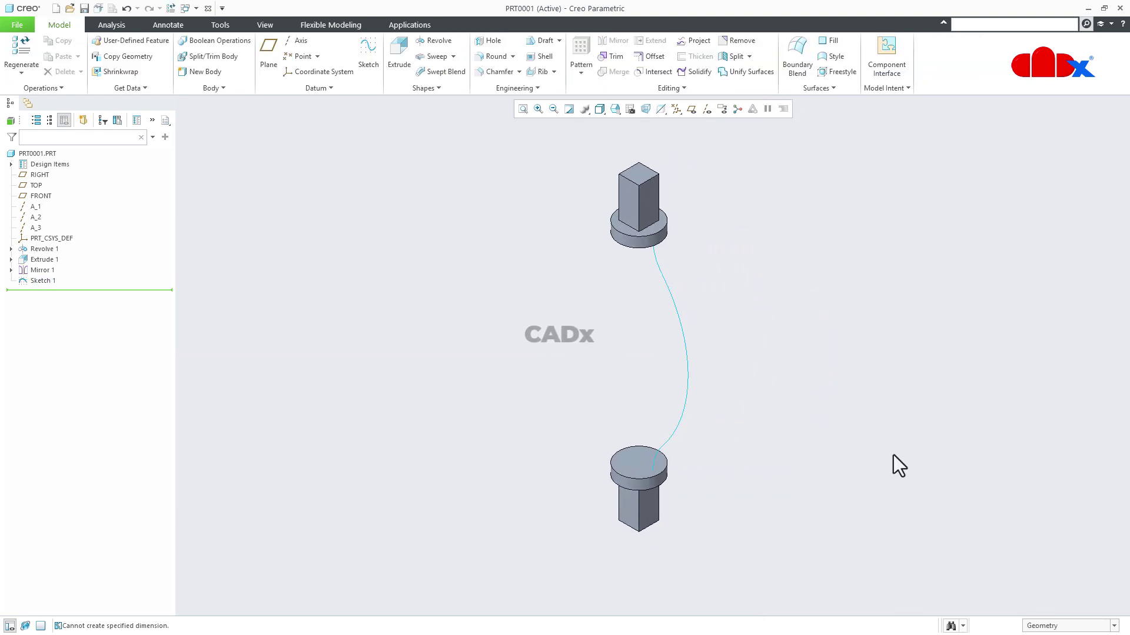
pyautogui.click(434, 55)
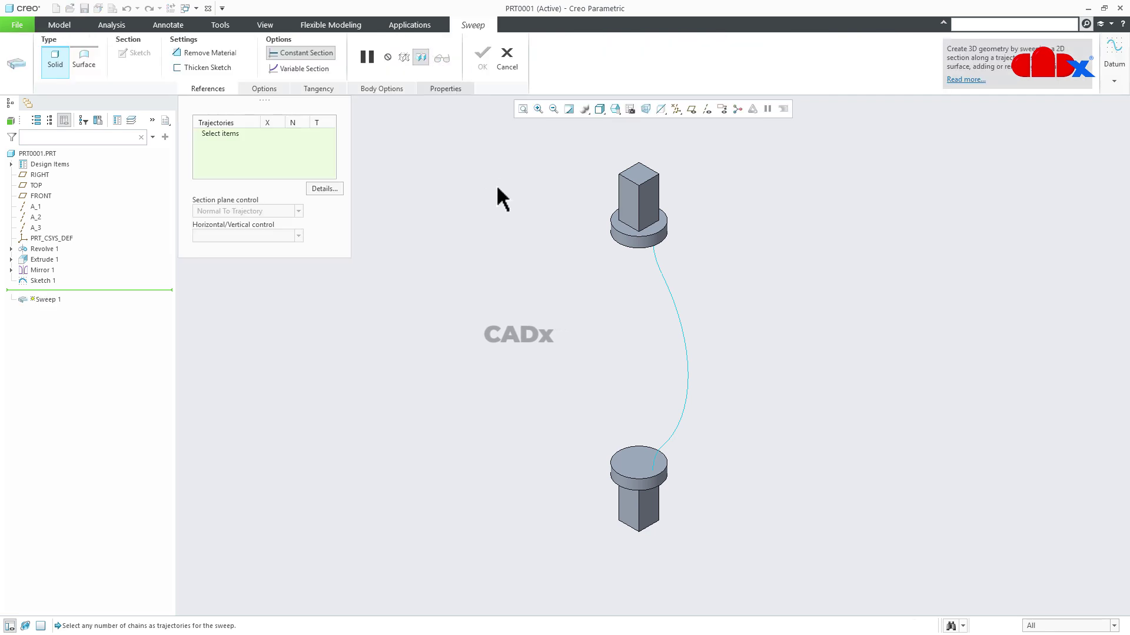
pyautogui.click(673, 301)
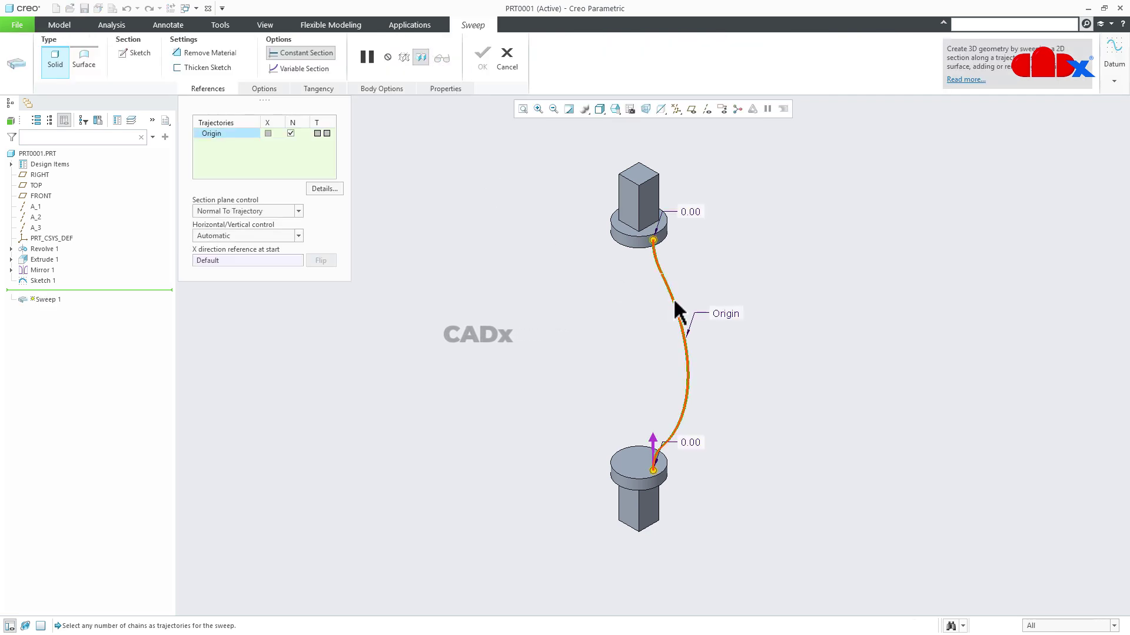
# Sketch a centred square cross-section with side 2 at the sweep path's start point.
pyautogui.click(140, 53)
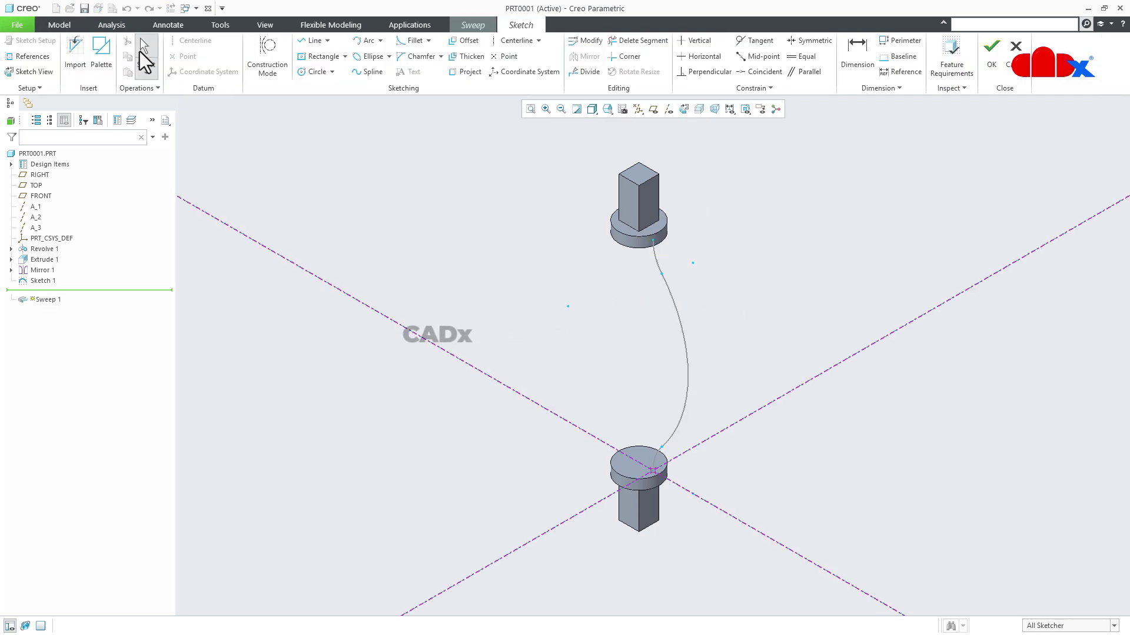
pyautogui.click(682, 108)
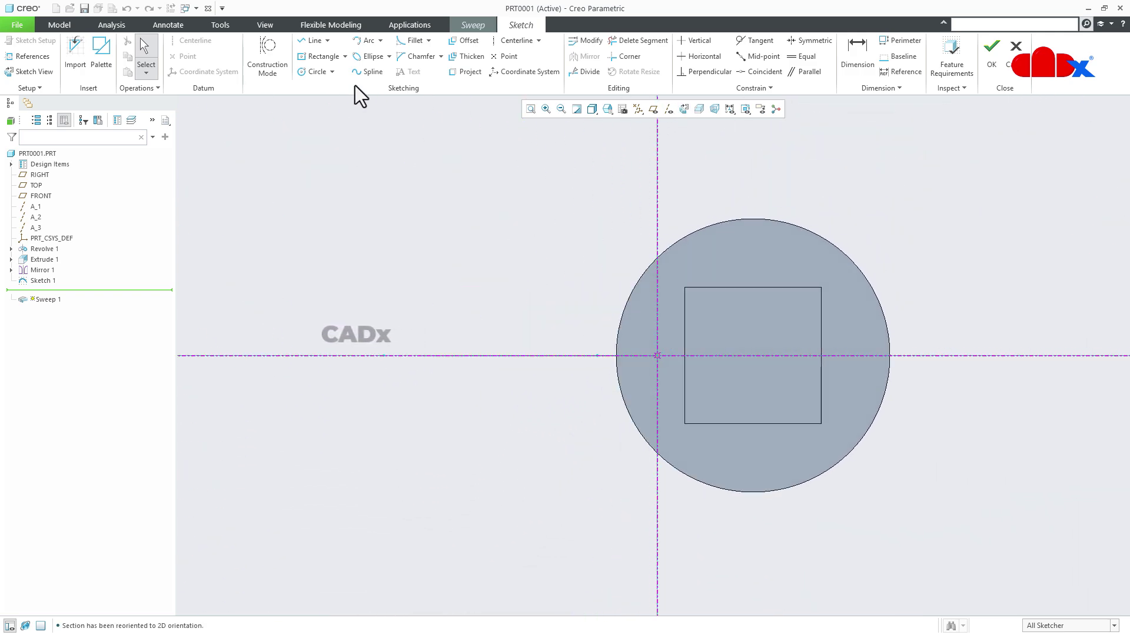
pyautogui.click(318, 57)
pyautogui.scroll(-3, 595, 343)
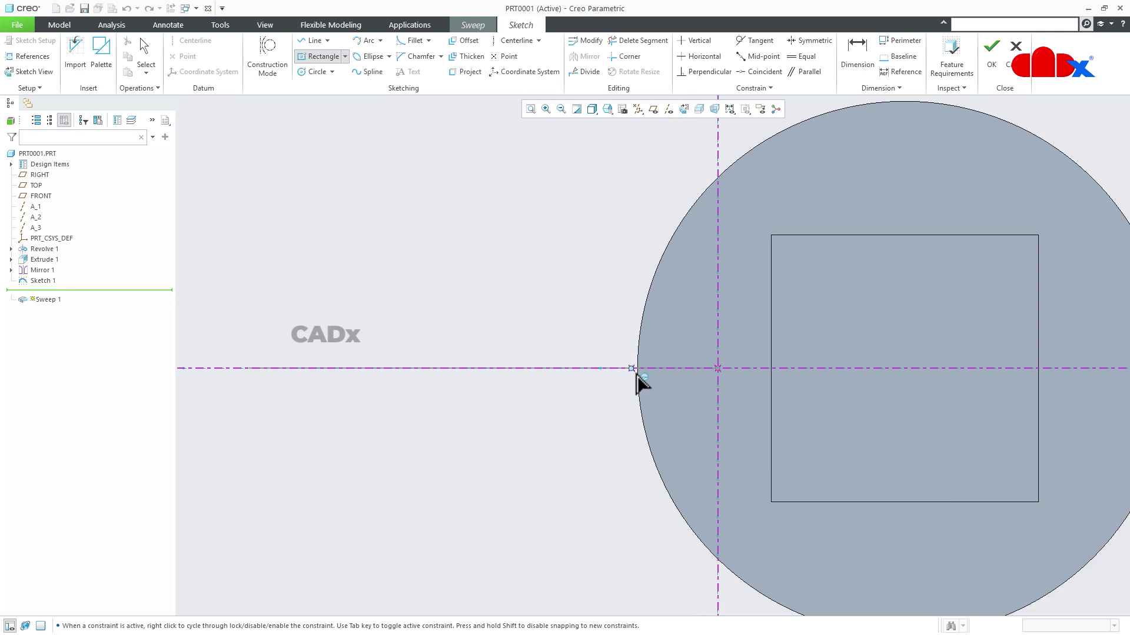
pyautogui.click(717, 368)
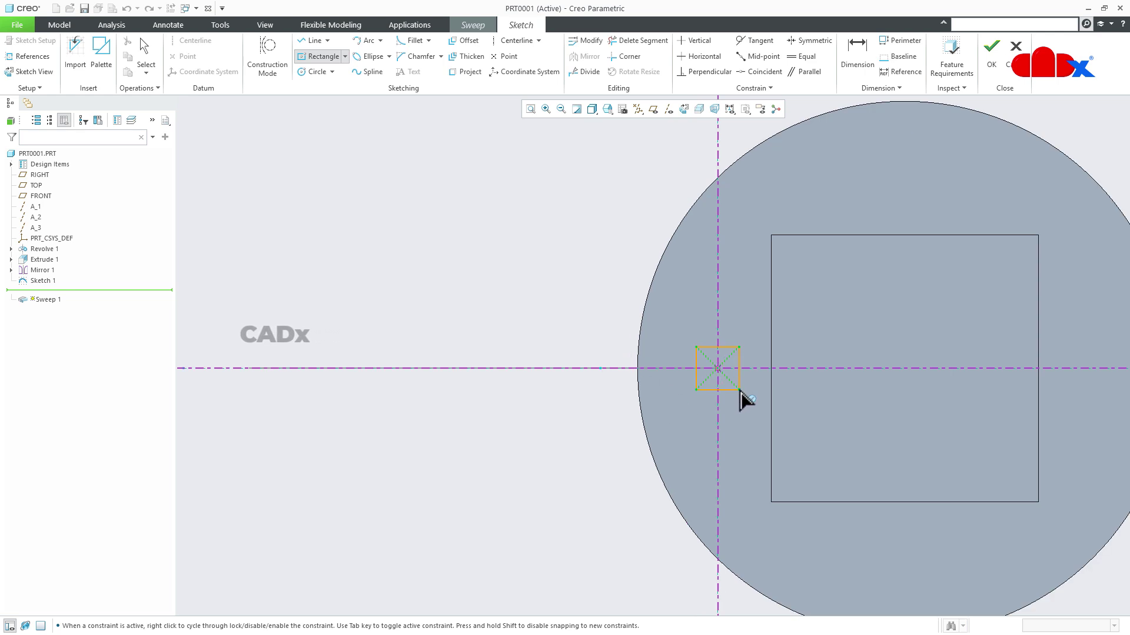
pyautogui.click(738, 391)
pyautogui.middleClick(745, 437)
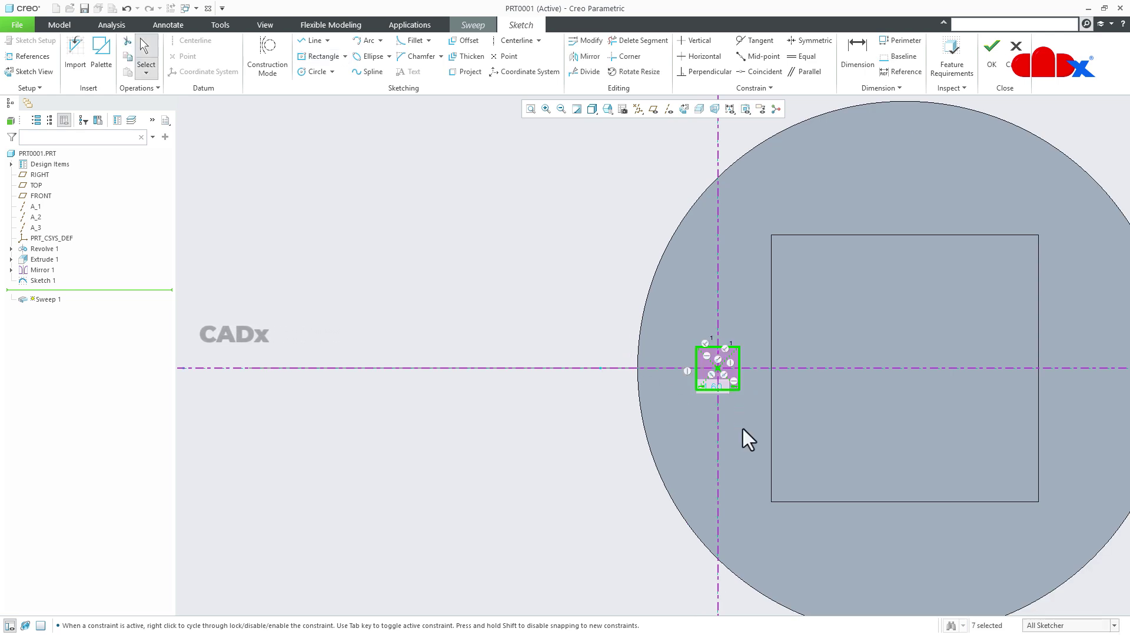
pyautogui.doubleClick(714, 387)
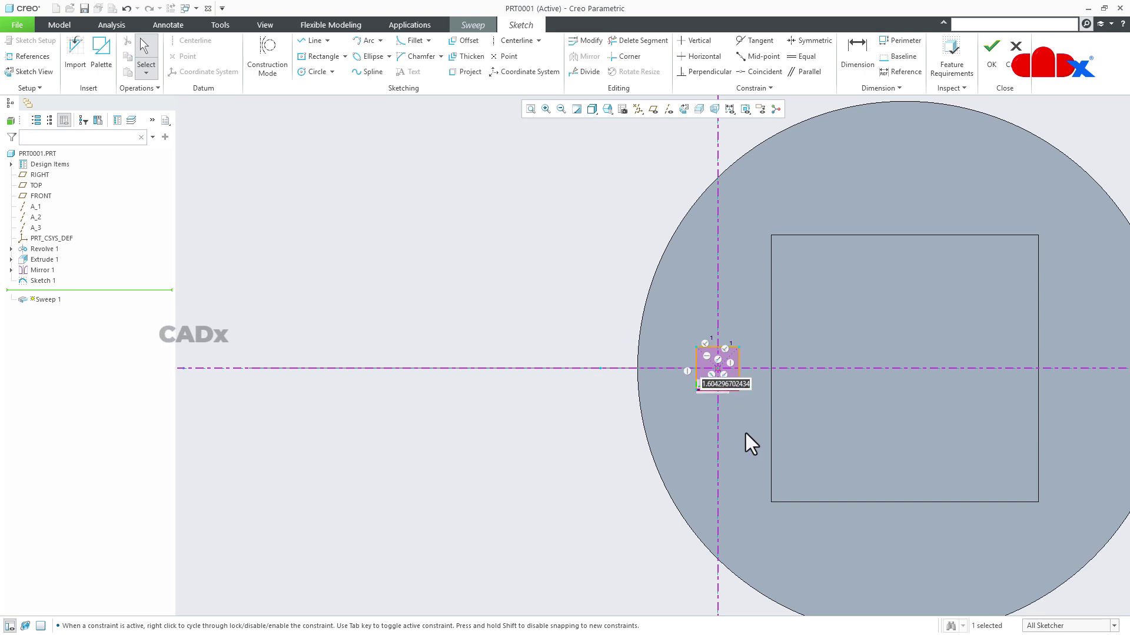
pyautogui.write('2')
pyautogui.press('Return')
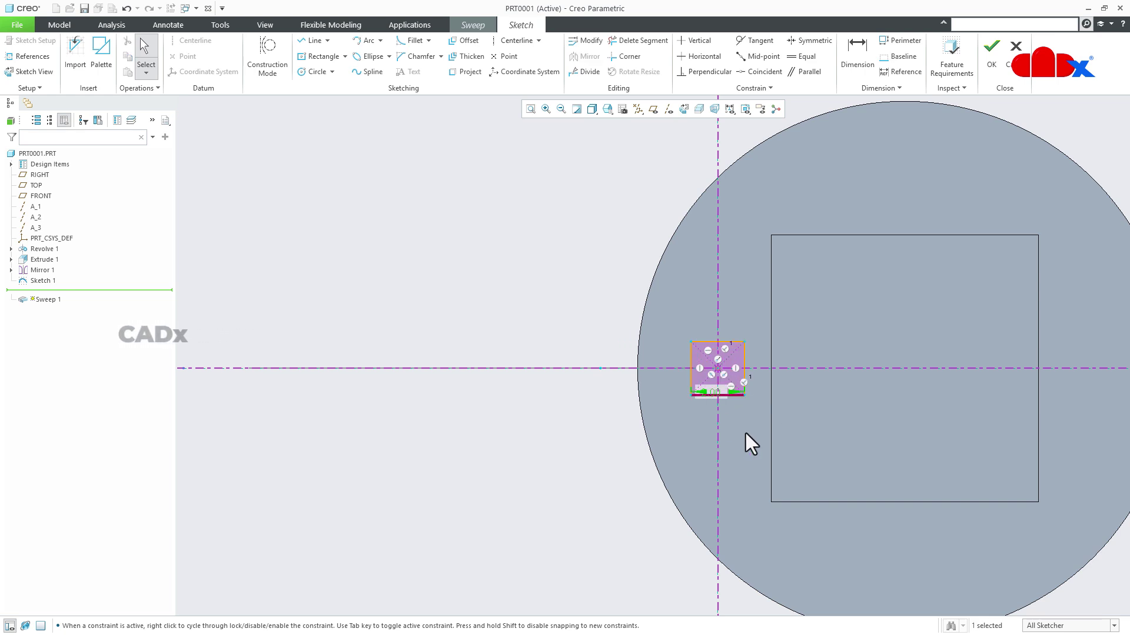
pyautogui.rightClick(746, 433)
pyautogui.click(773, 558)
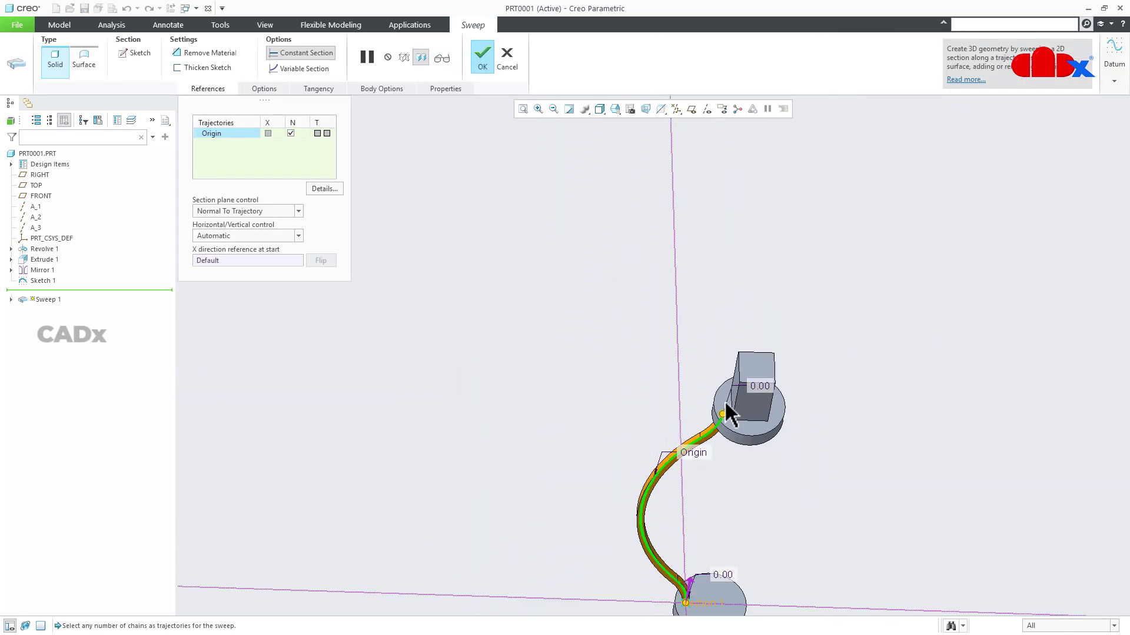
# Complete the sweep as a solid bar and select Sweep 1 in the model tree.
pyautogui.hotkey('ctrl', 'd')
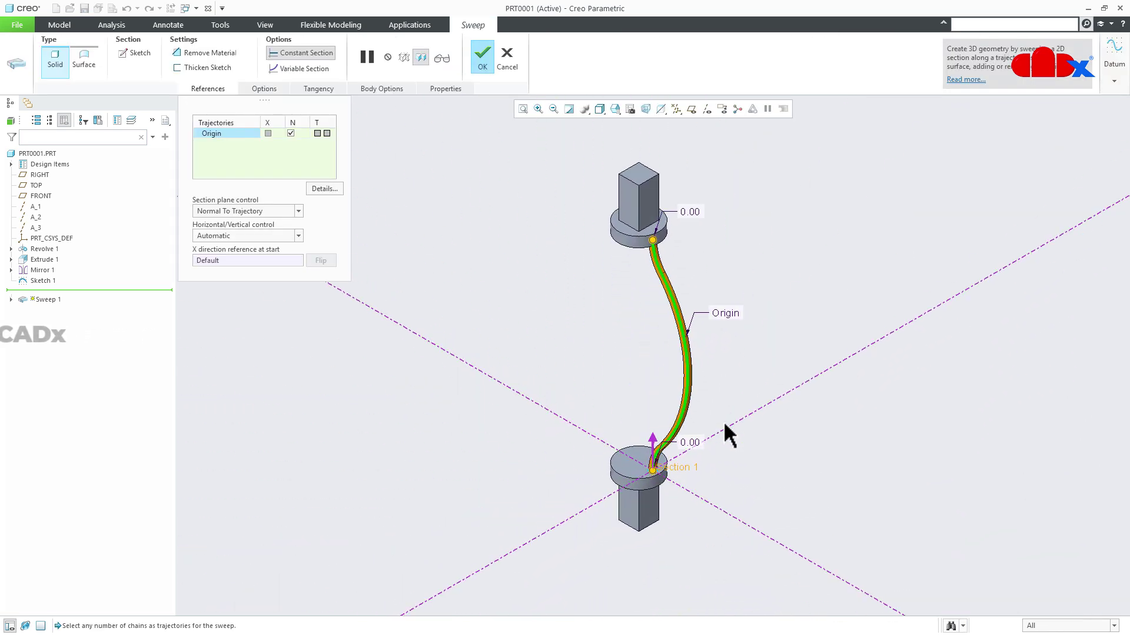
pyautogui.middleClick(724, 422)
pyautogui.scroll(2, 659, 480)
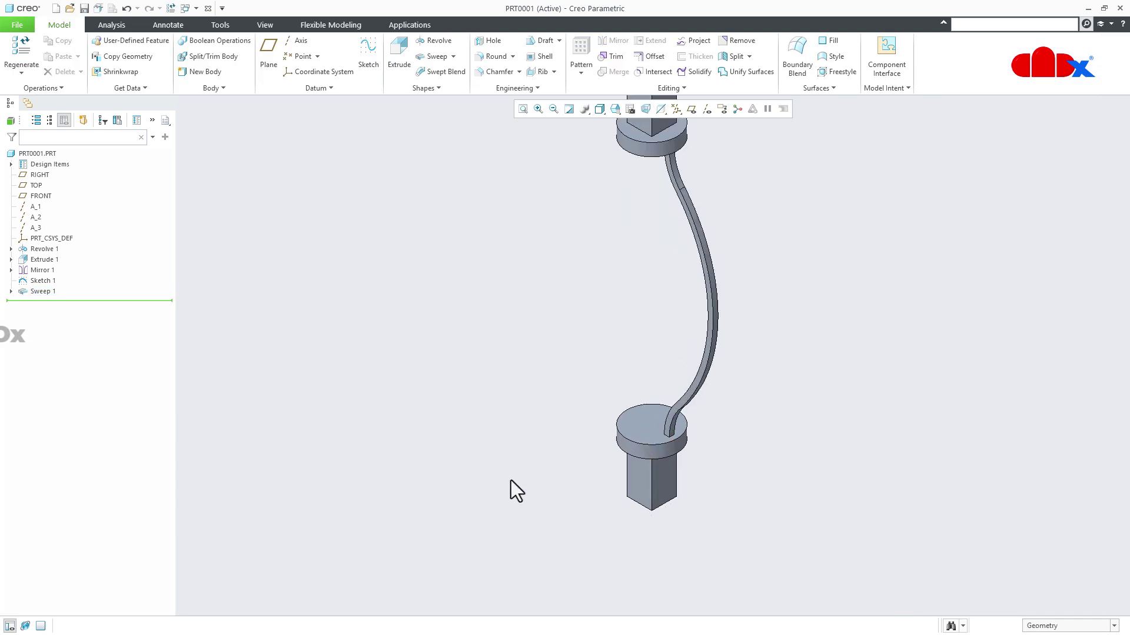
pyautogui.click(41, 291)
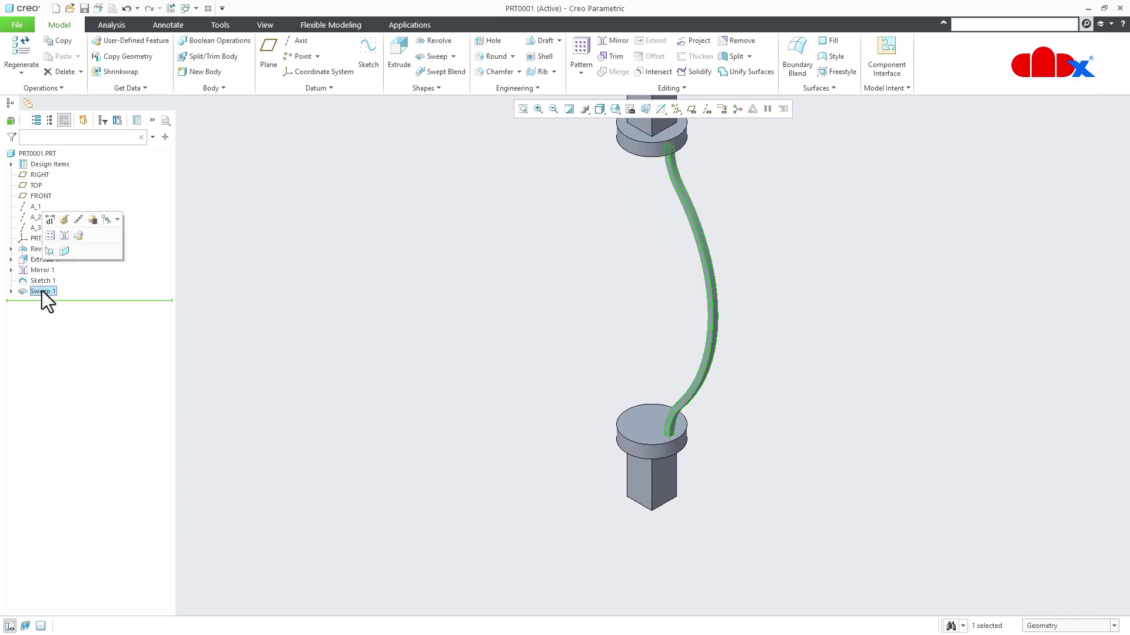
# Pattern Sweep 1 around axis A_2 with 20 members over a 360° angular extent.
pyautogui.click(51, 235)
pyautogui.click(59, 76)
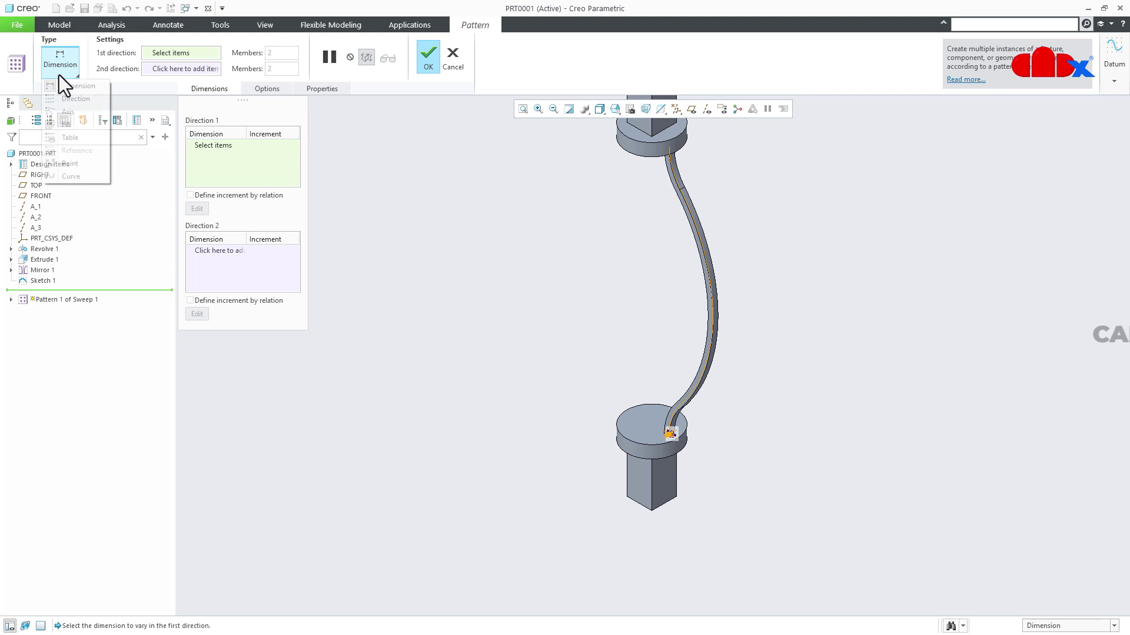
pyautogui.click(63, 110)
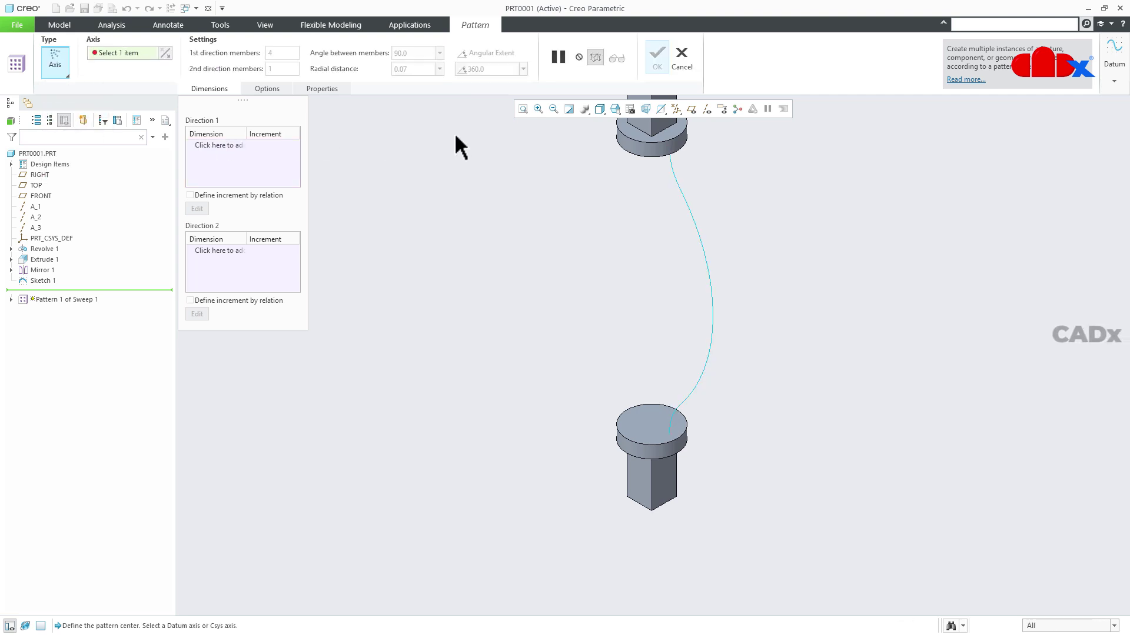
pyautogui.click(706, 109)
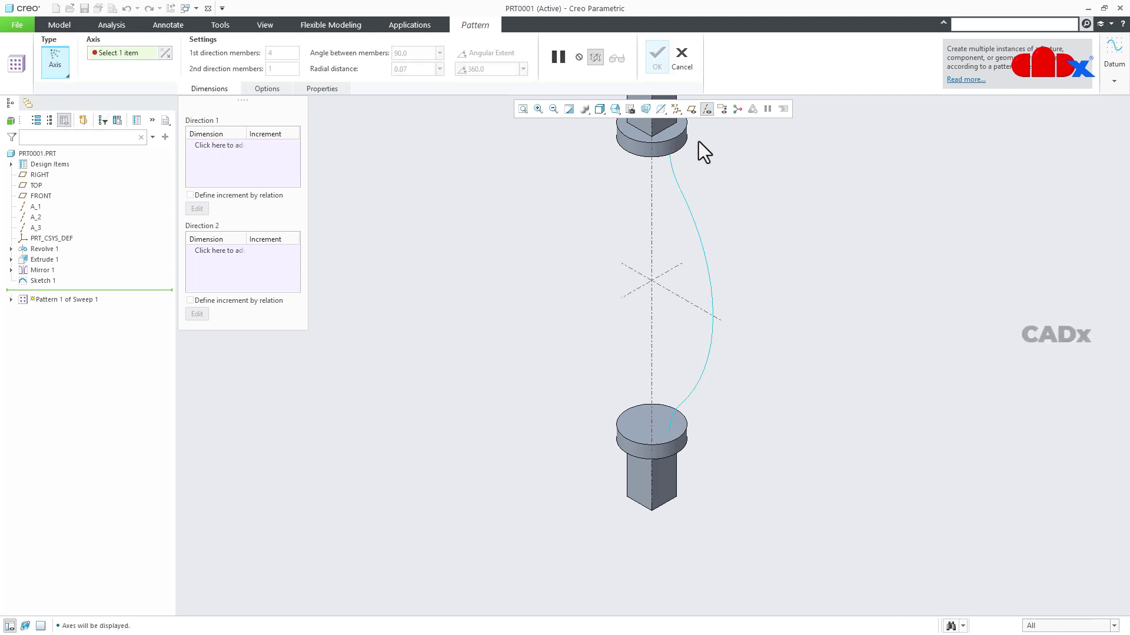
pyautogui.click(652, 203)
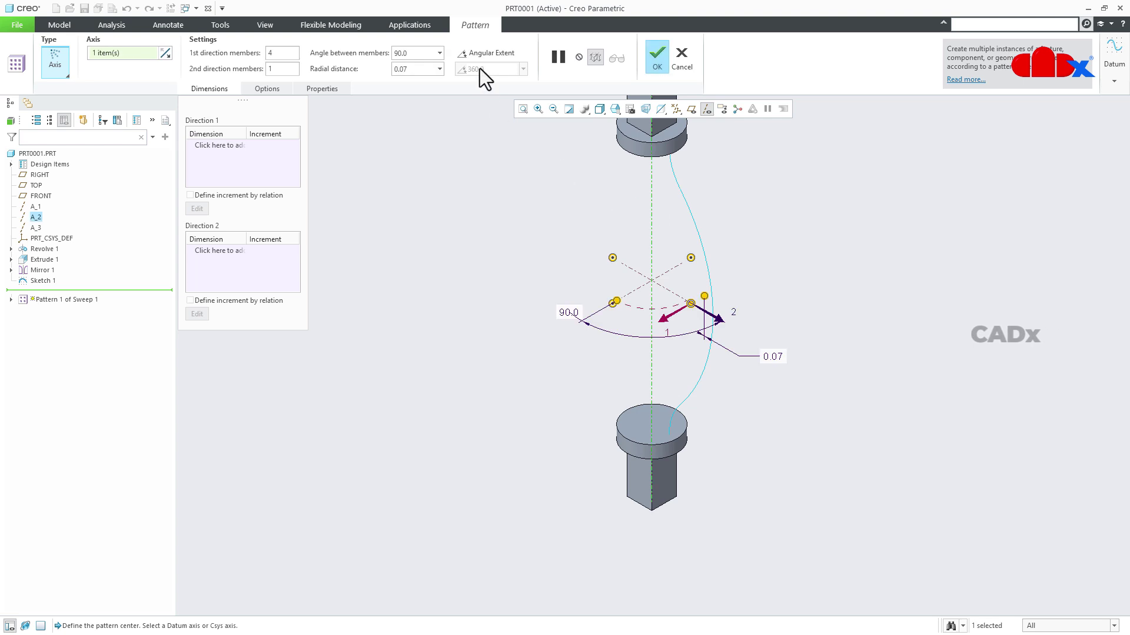
pyautogui.click(483, 53)
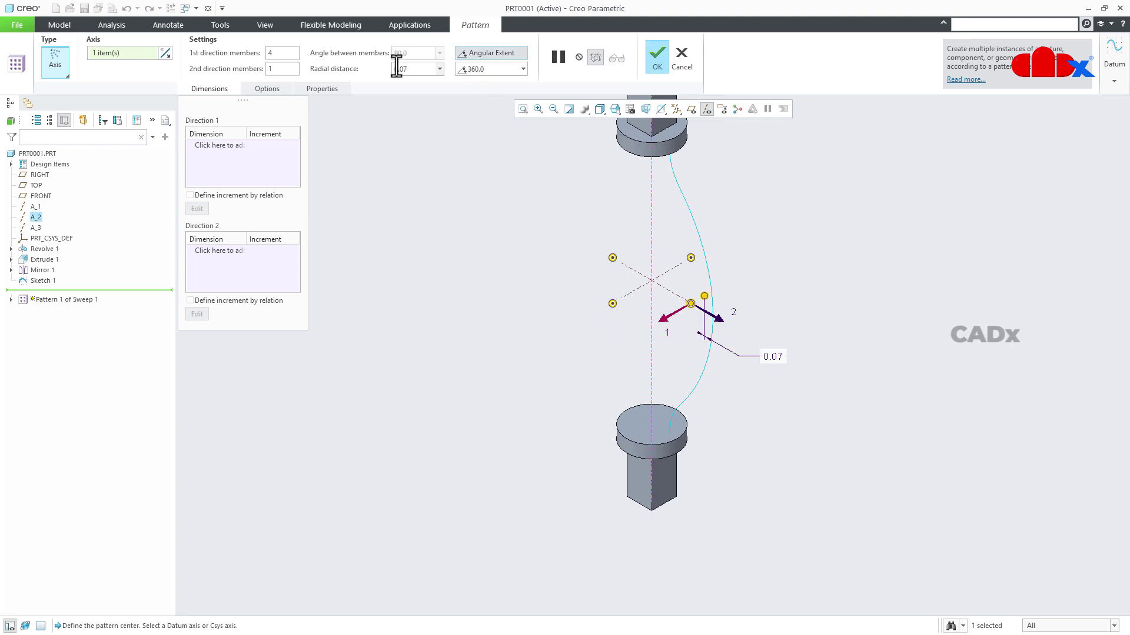
pyautogui.doubleClick(291, 51)
pyautogui.write('20')
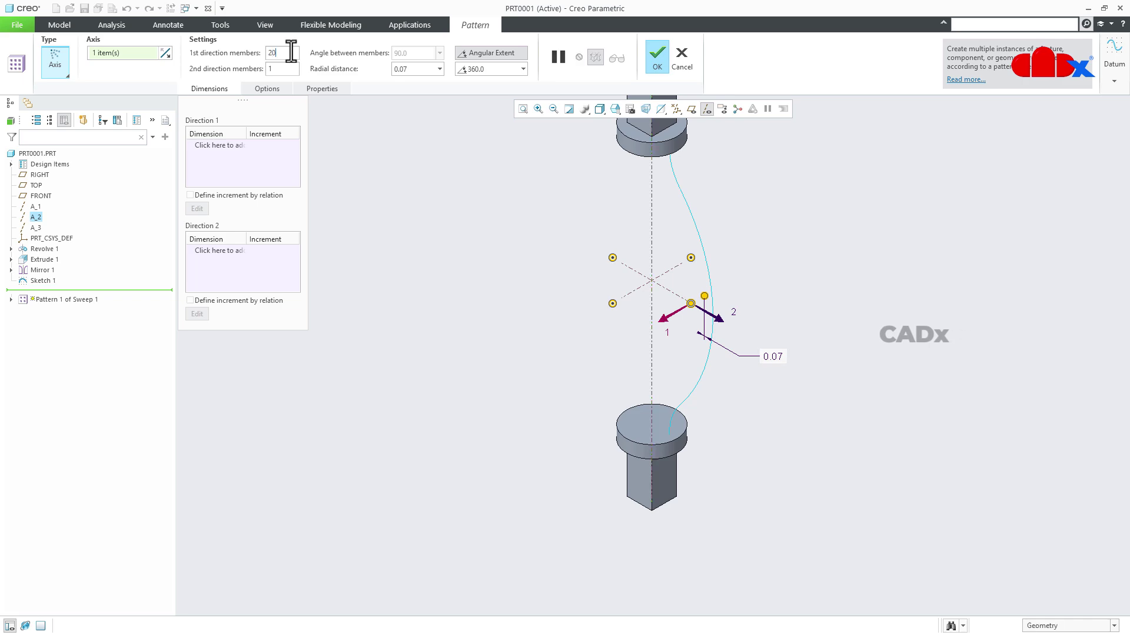
pyautogui.press('Return')
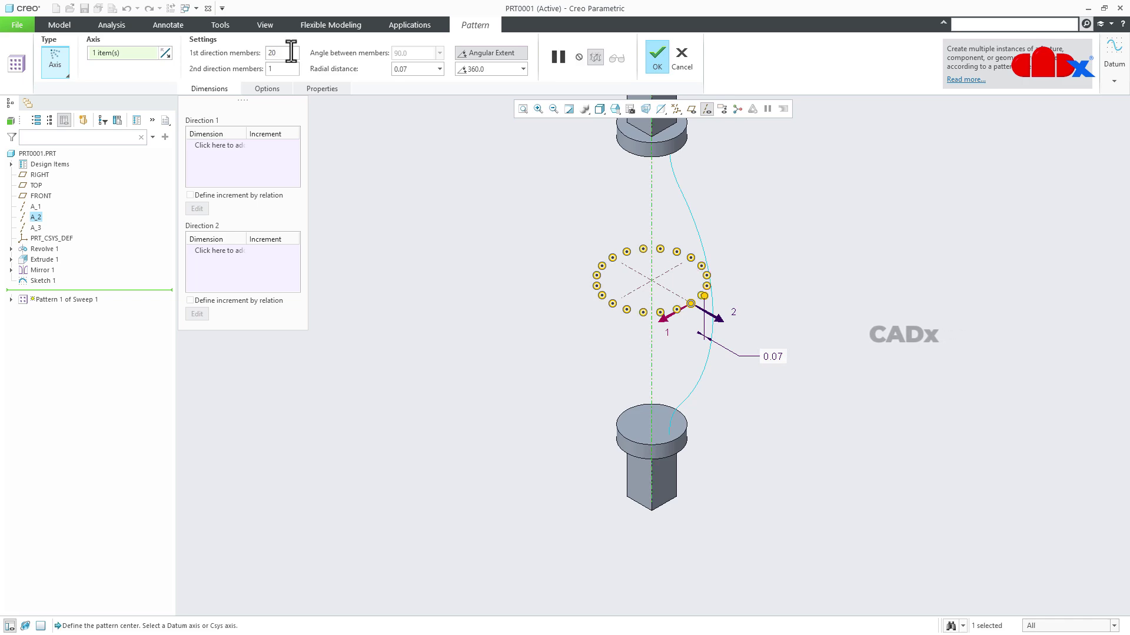
pyautogui.click(653, 51)
pyautogui.hotkey('ctrl', 'd')
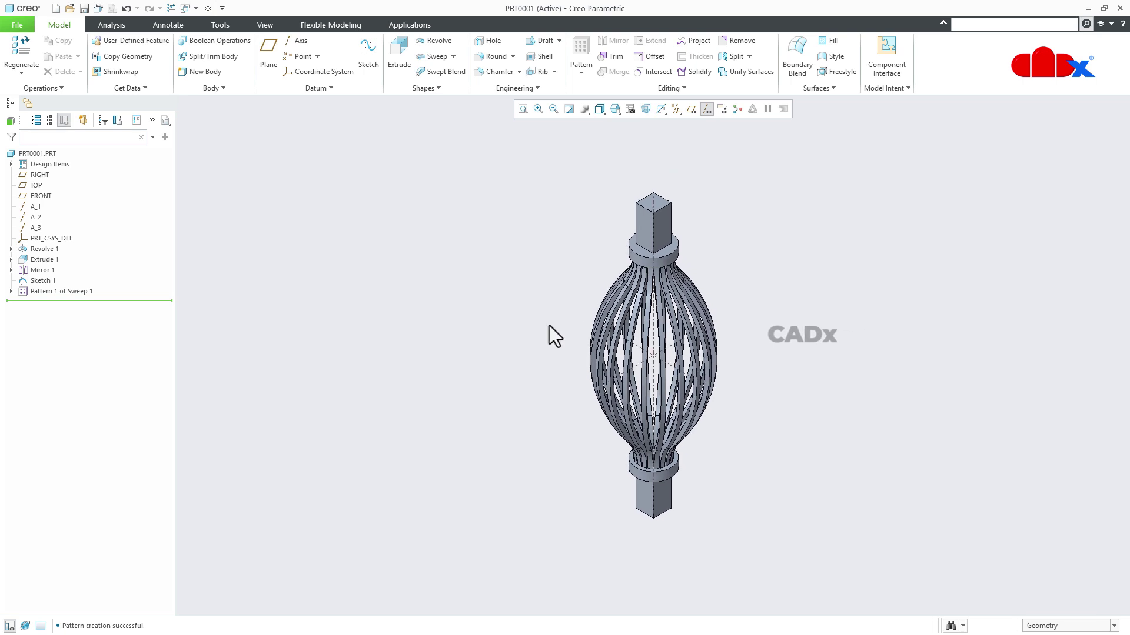
# Start a Warp on Body 1 and switch its deformation to Twist.
pyautogui.click(680, 87)
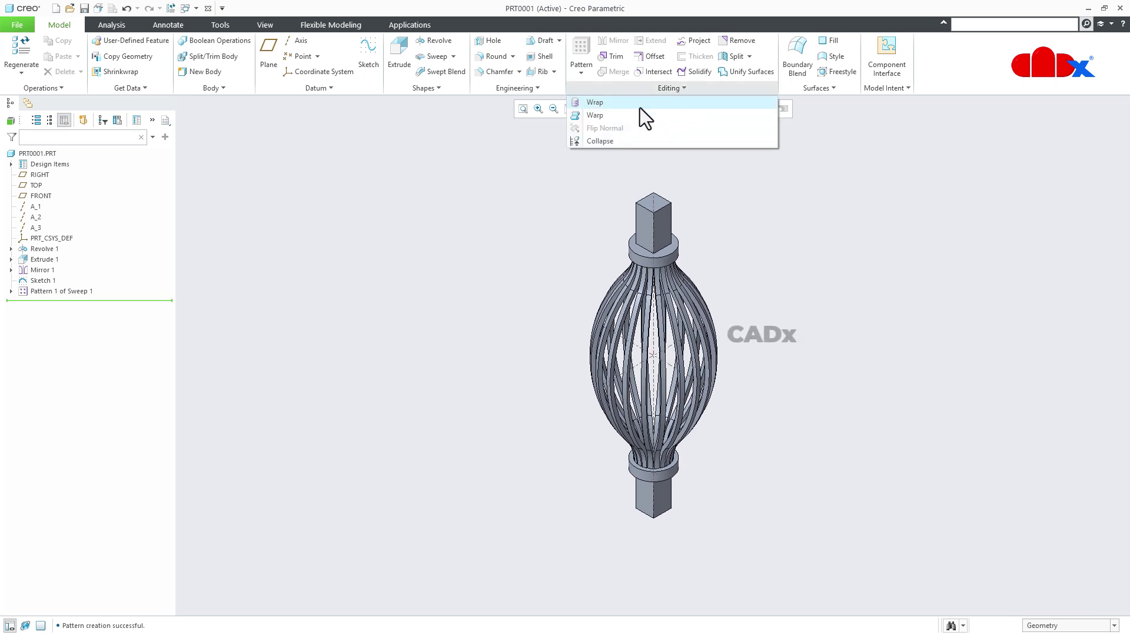
pyautogui.click(593, 116)
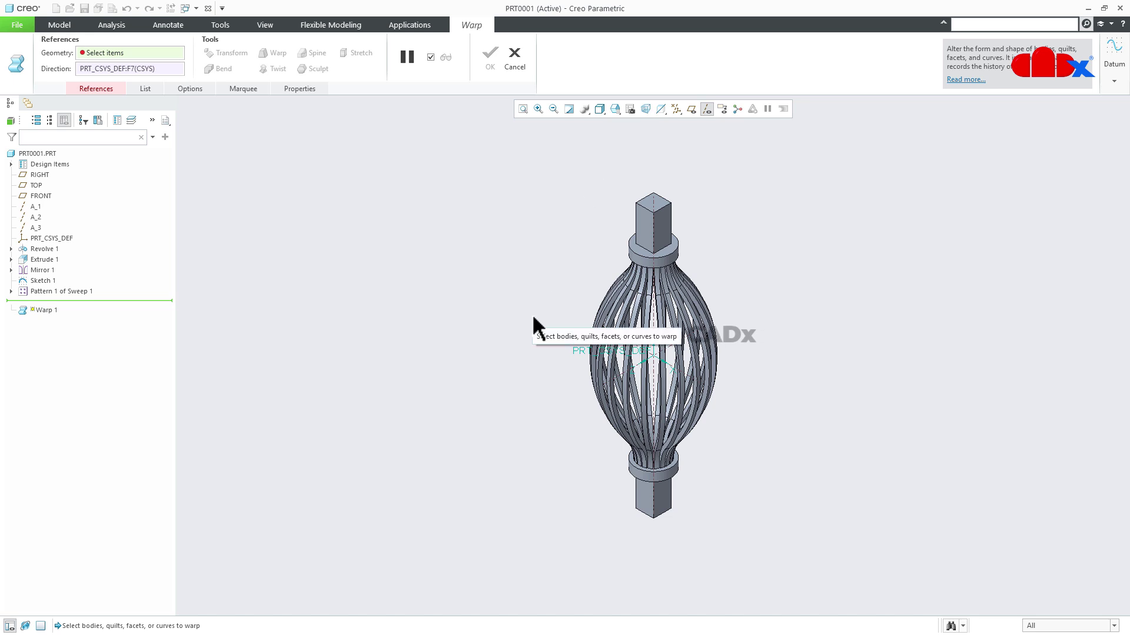
pyautogui.click(654, 242)
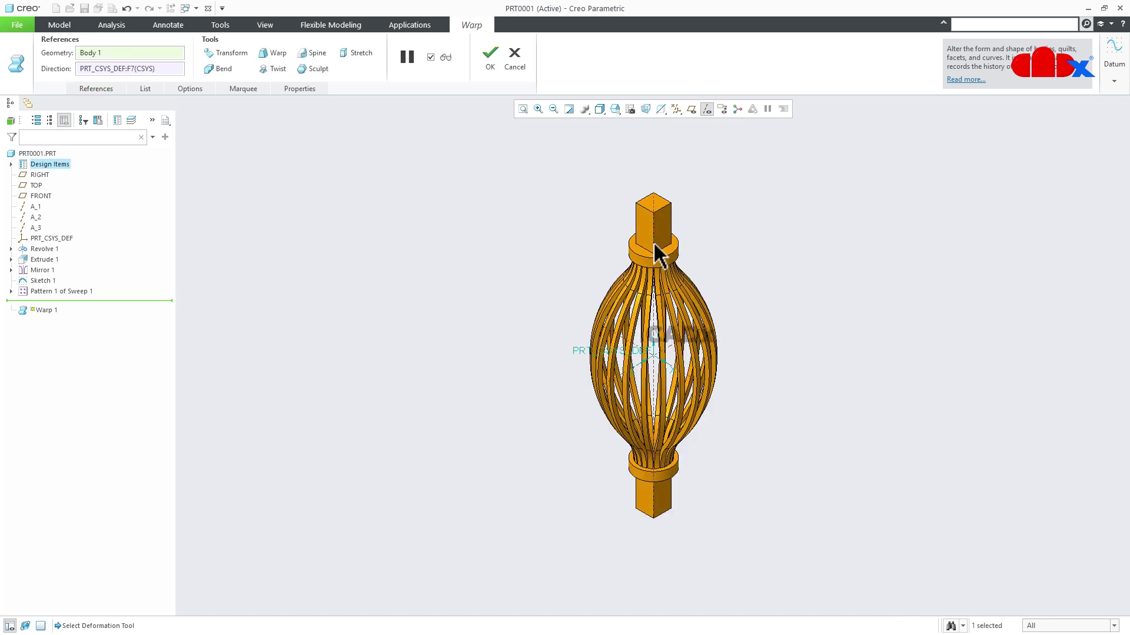
pyautogui.click(274, 68)
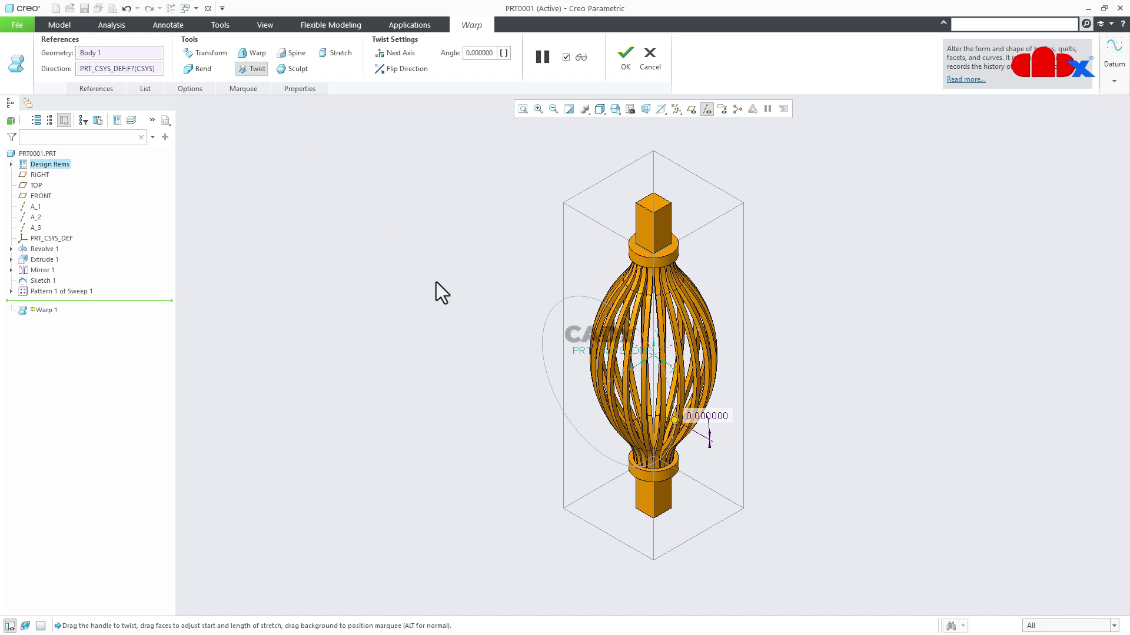
# Twist the body 90° about its vertical axis.
pyautogui.click(404, 55)
pyautogui.click(404, 56)
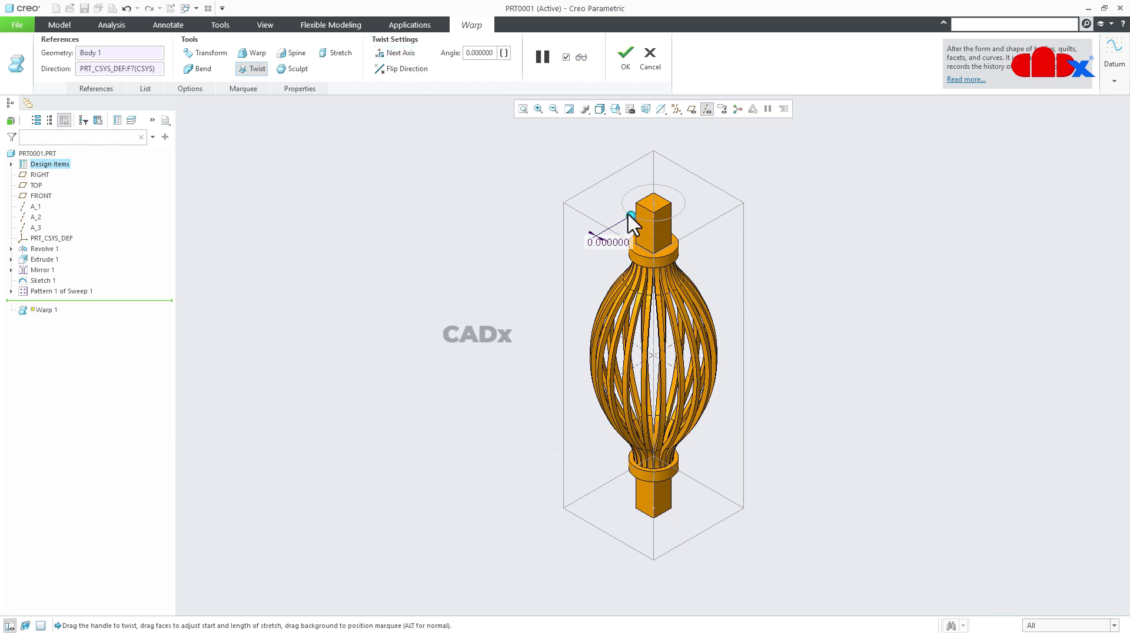
pyautogui.moveTo(631, 217); pyautogui.dragTo(629, 191)
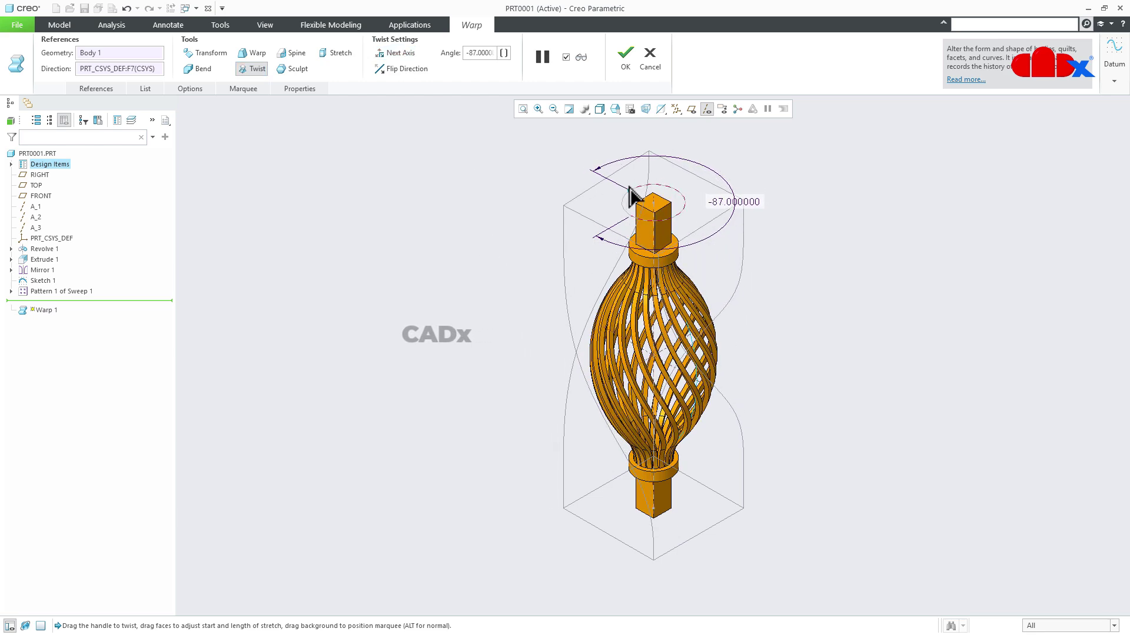
pyautogui.doubleClick(479, 52)
pyautogui.write('90')
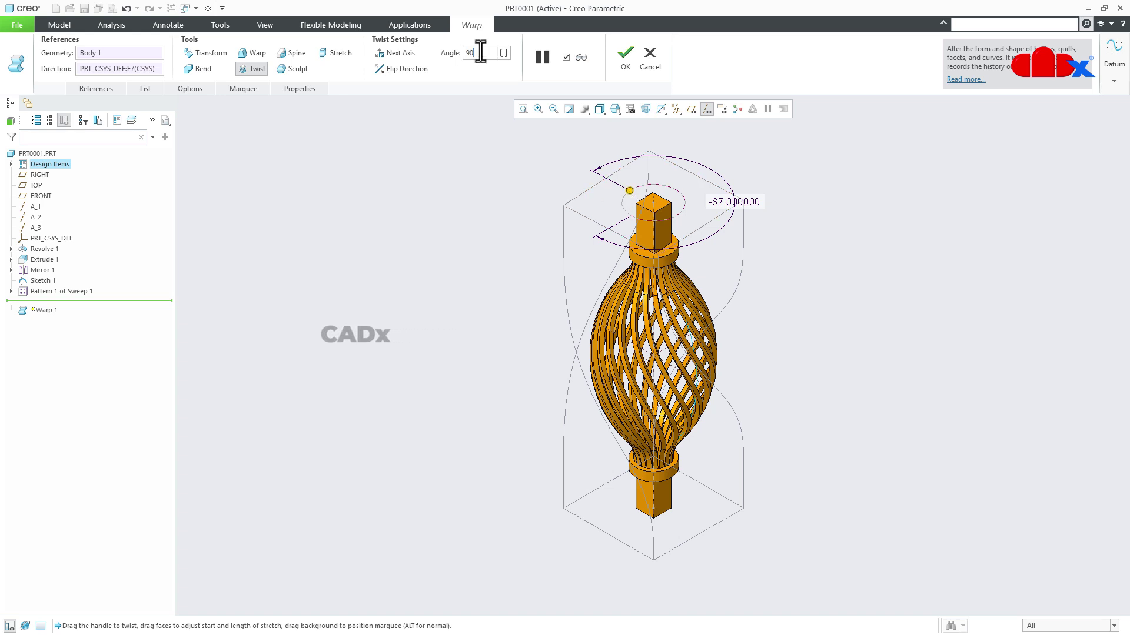
pyautogui.press('Return')
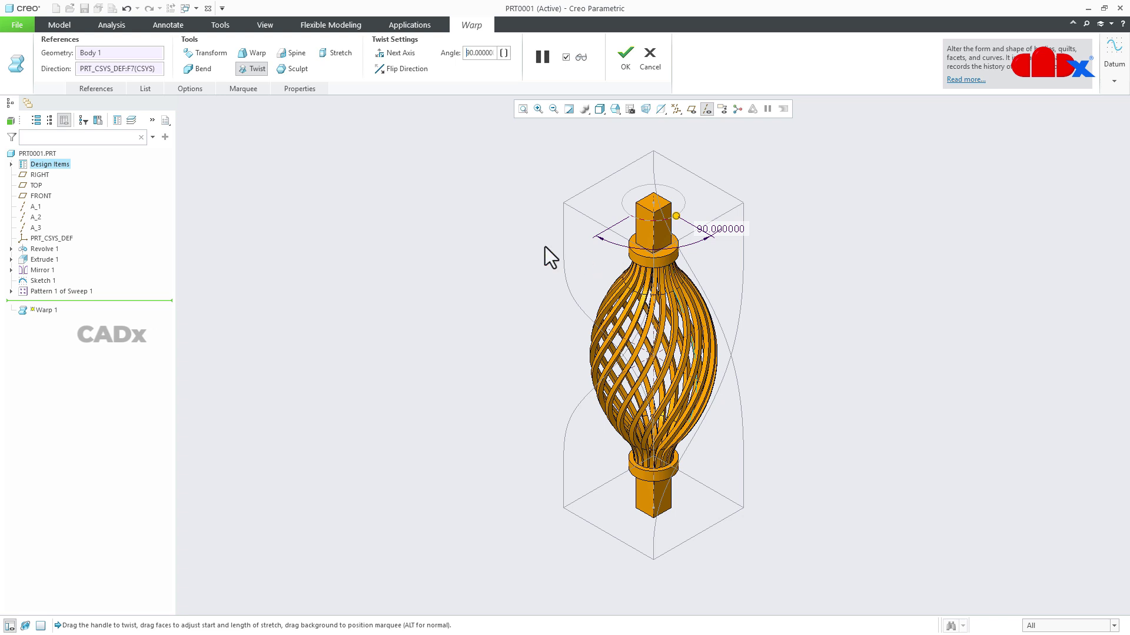
pyautogui.click(230, 90)
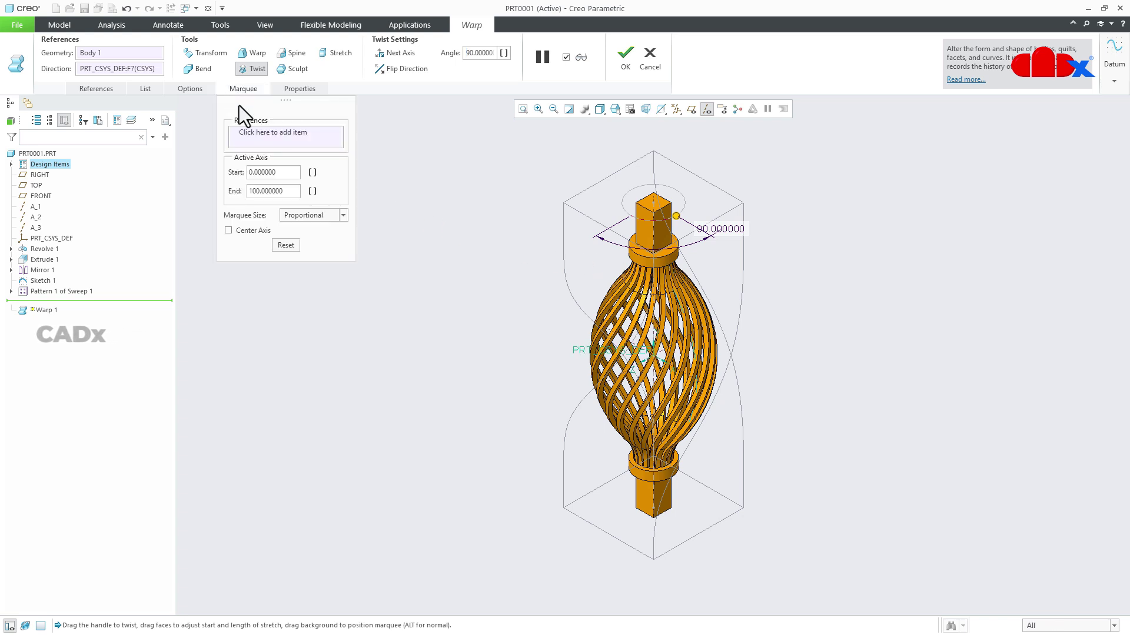
# Size the twist region by offsets, with start and end offsets of 25.
pyautogui.click(334, 216)
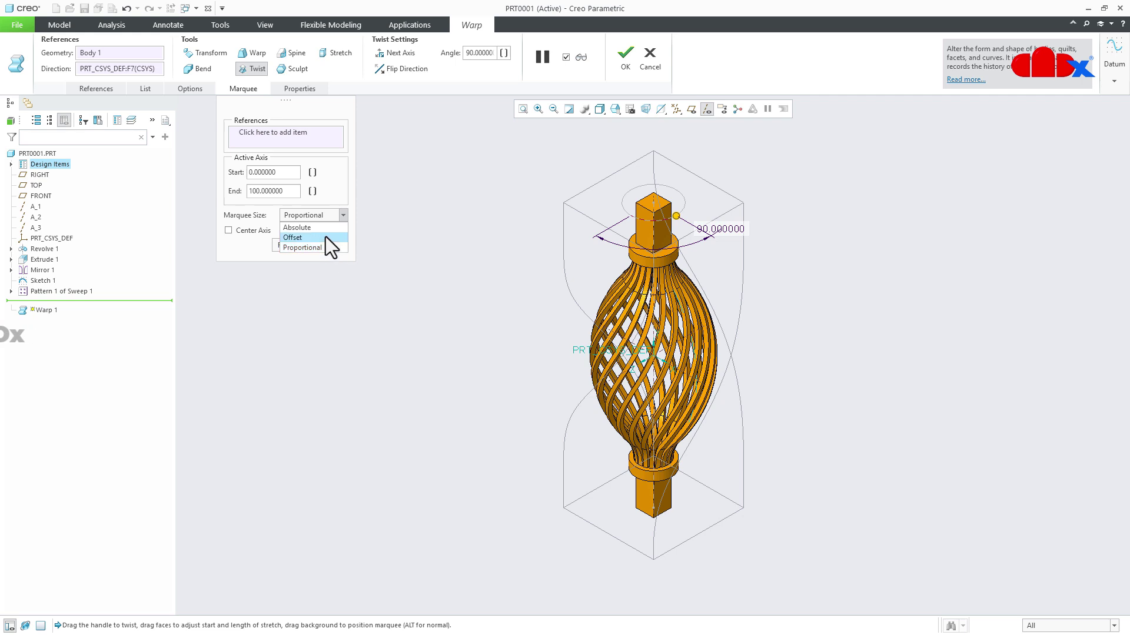
pyautogui.click(326, 237)
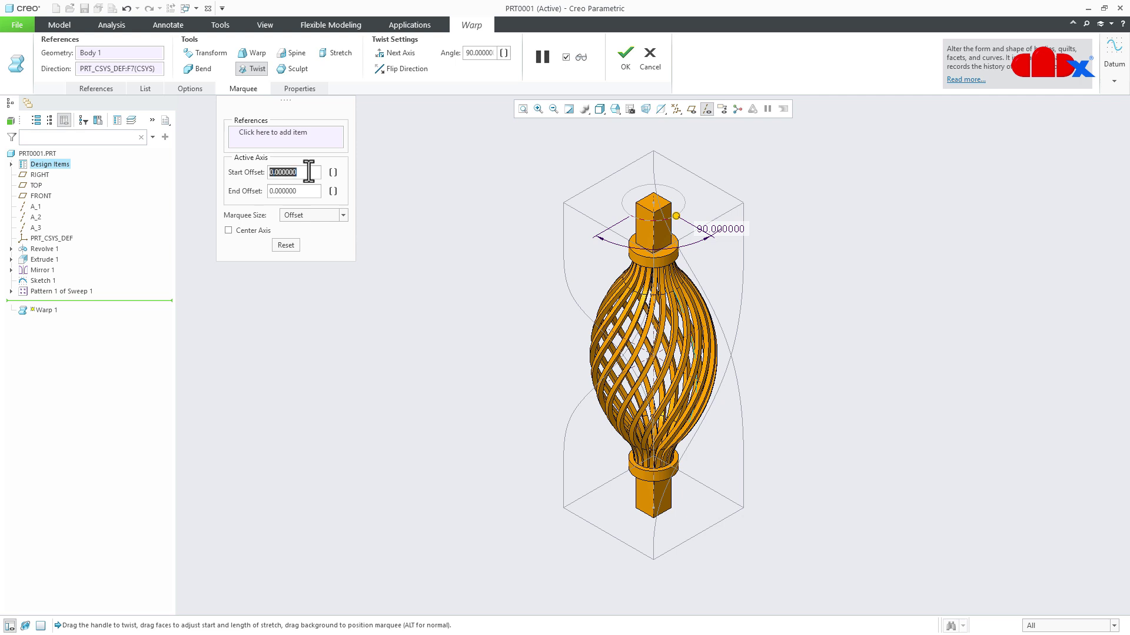
pyautogui.write('25')
pyautogui.press('Return')
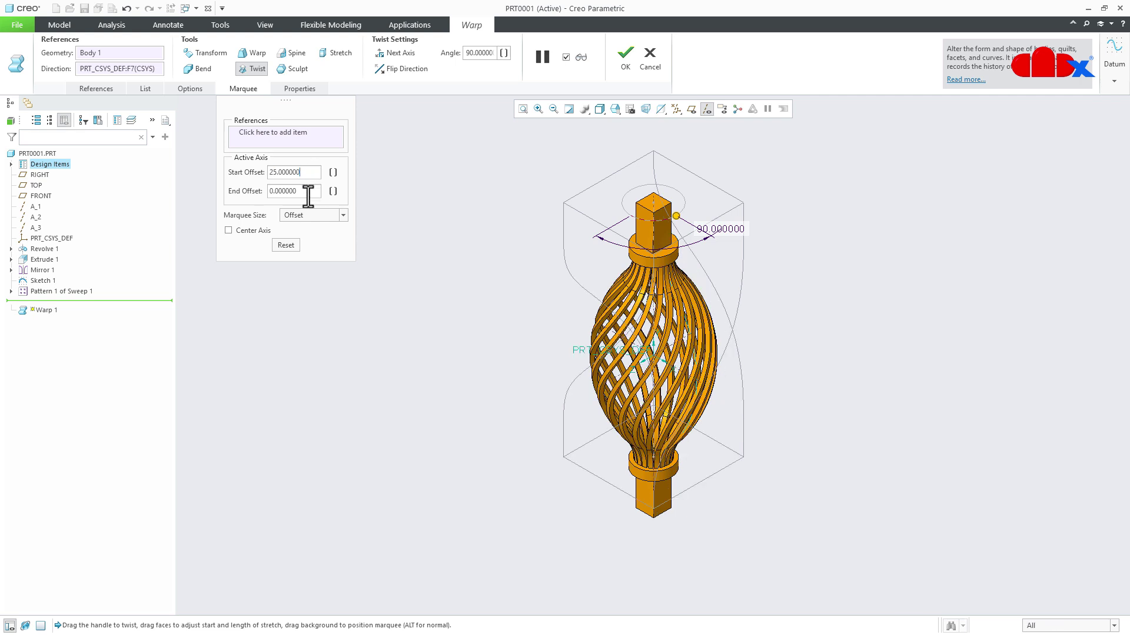
pyautogui.write('25')
pyautogui.press('Return')
pyautogui.moveTo(655, 386); pyautogui.dragTo(703, 333, button='middle')
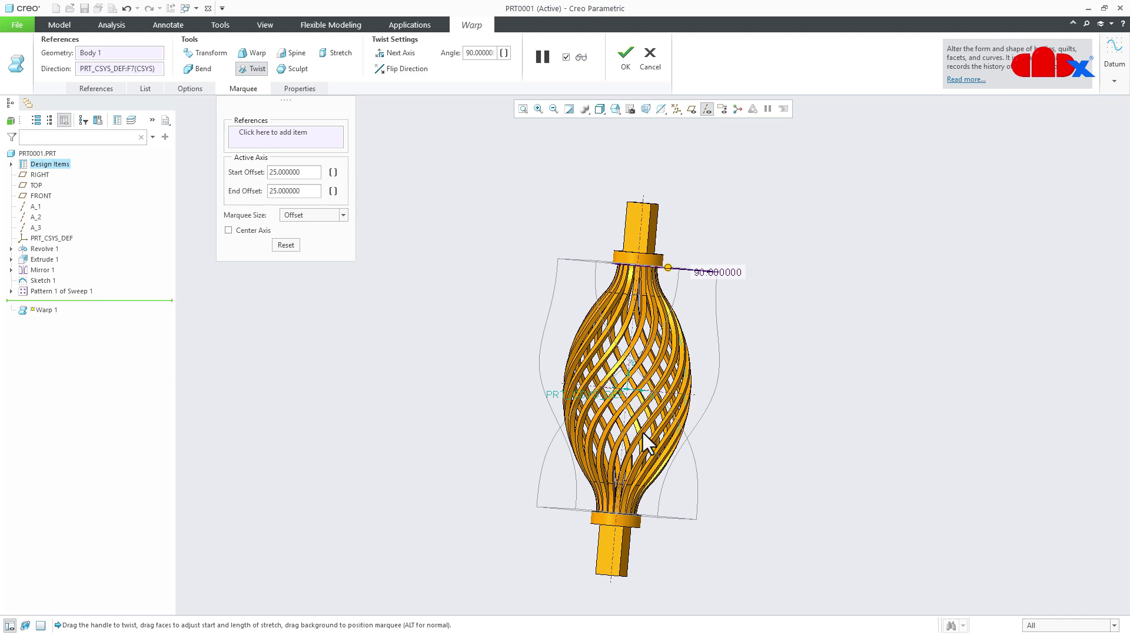
pyautogui.hotkey('ctrl', 'd')
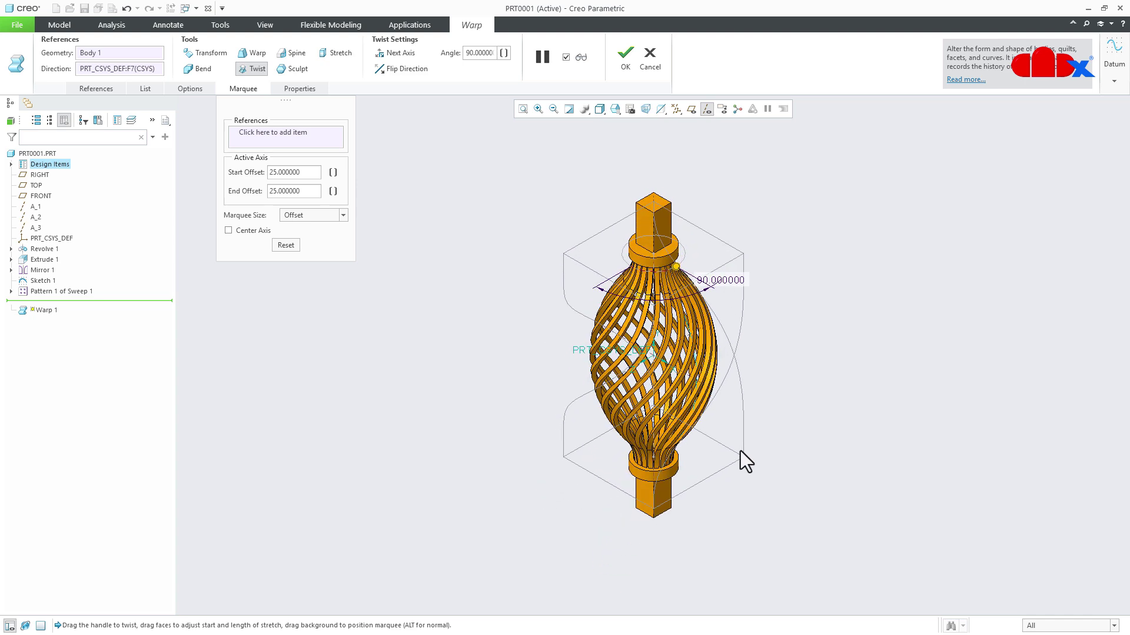
# Complete Warp 1, deselect it, and turn off the datum axis display.
pyautogui.click(626, 63)
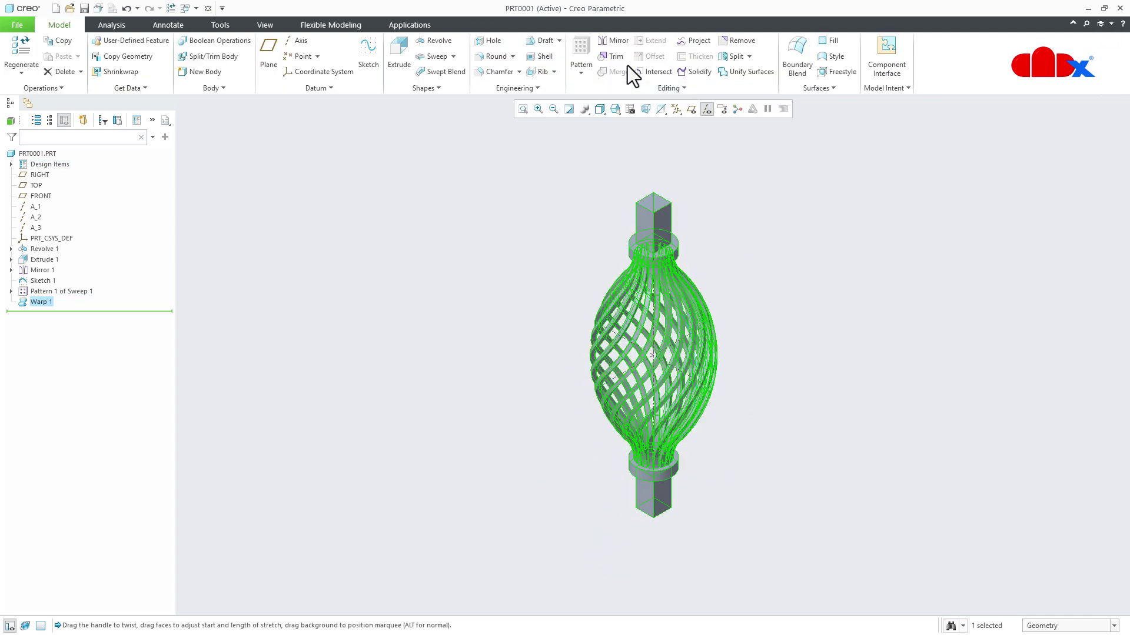
pyautogui.click(743, 481)
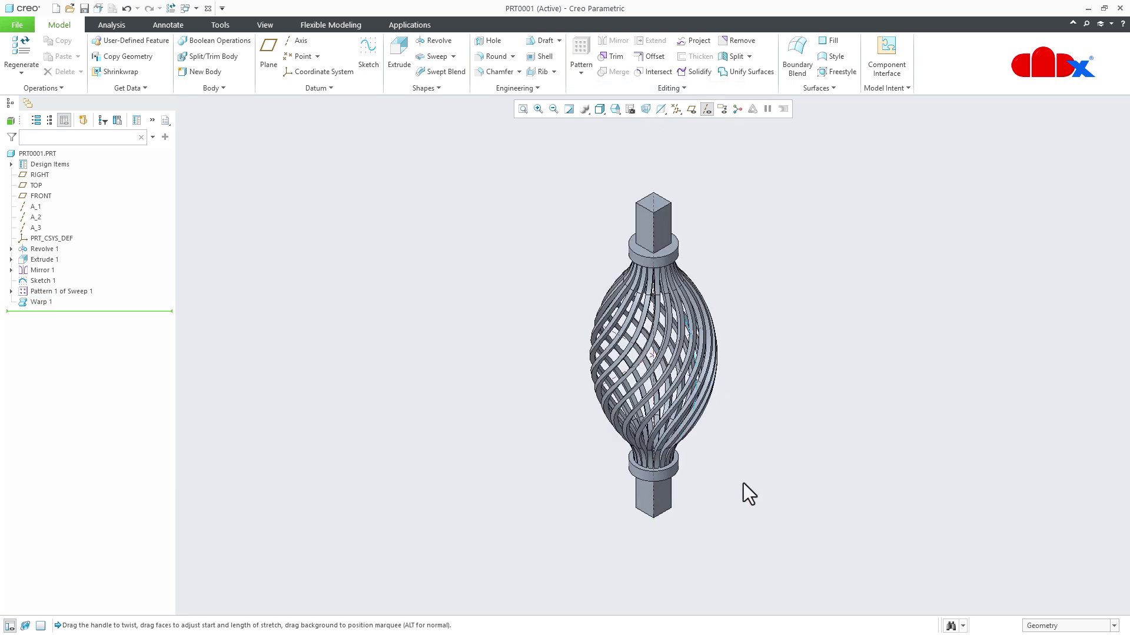
pyautogui.click(707, 109)
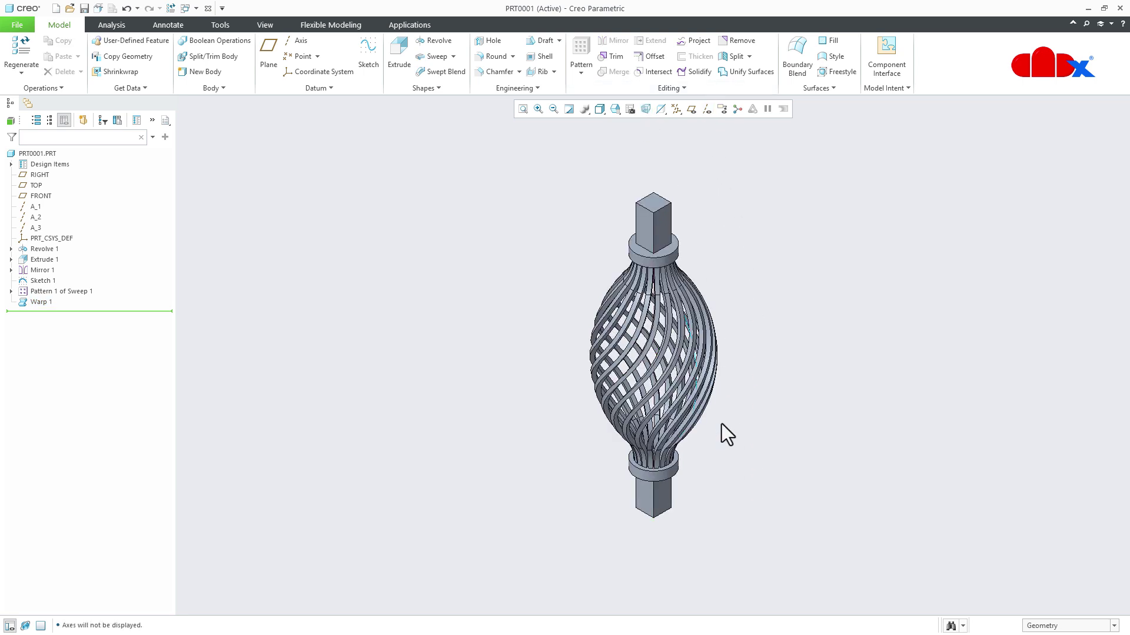